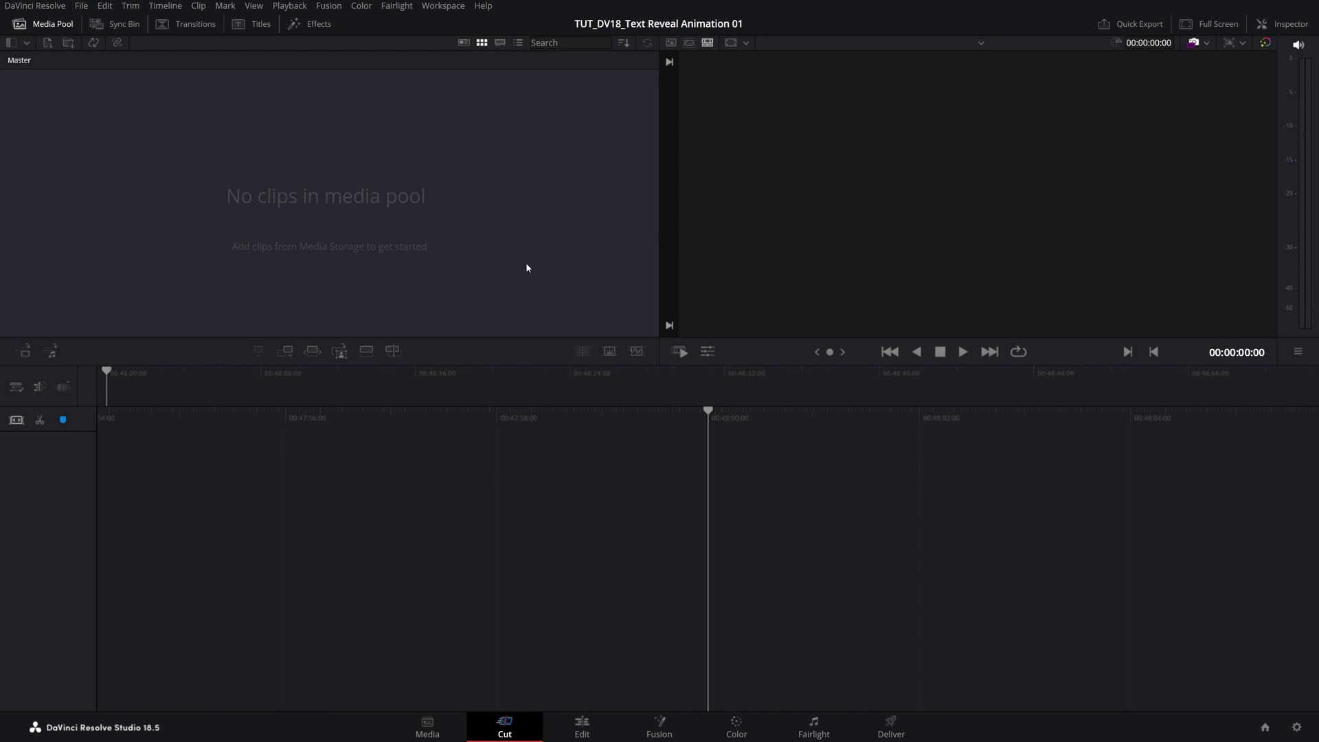
On the Fusion page, add a Text1 node wired into MediaOut1 and centre both nodes in the graph
click(659, 730)
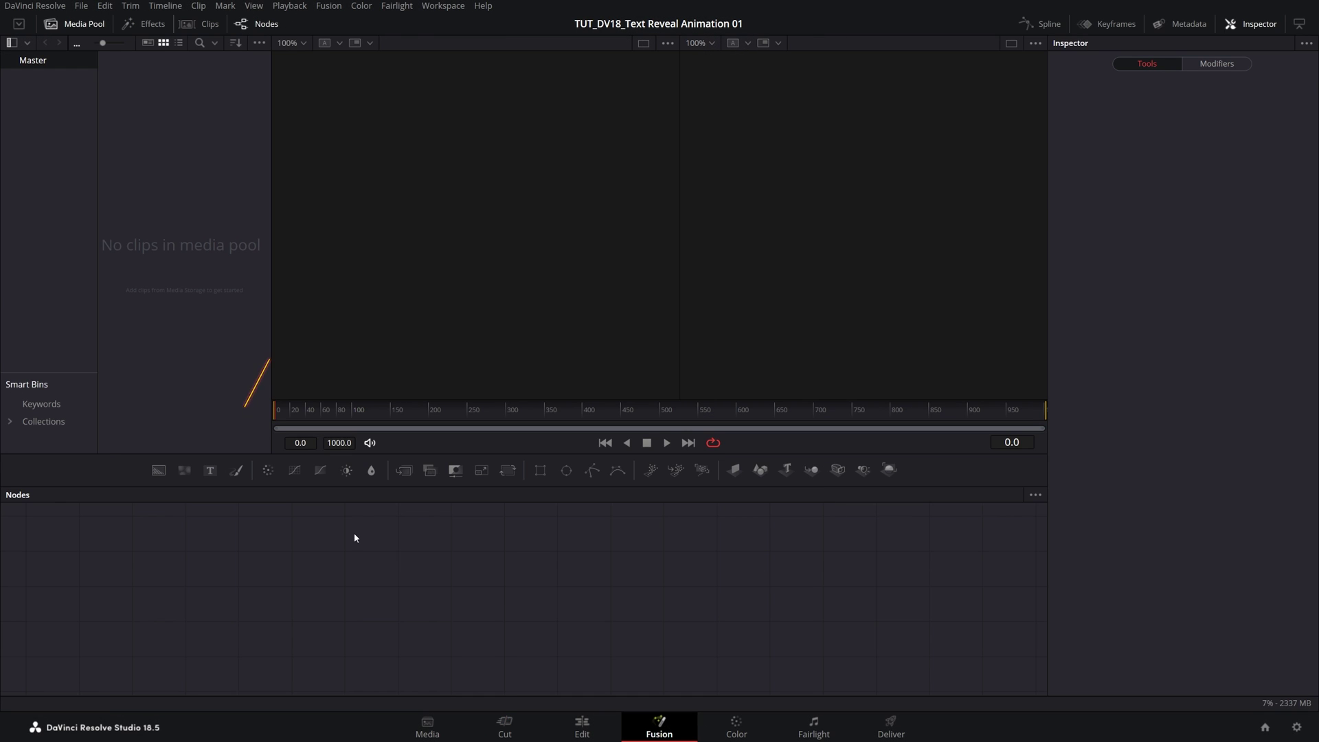
click(210, 473)
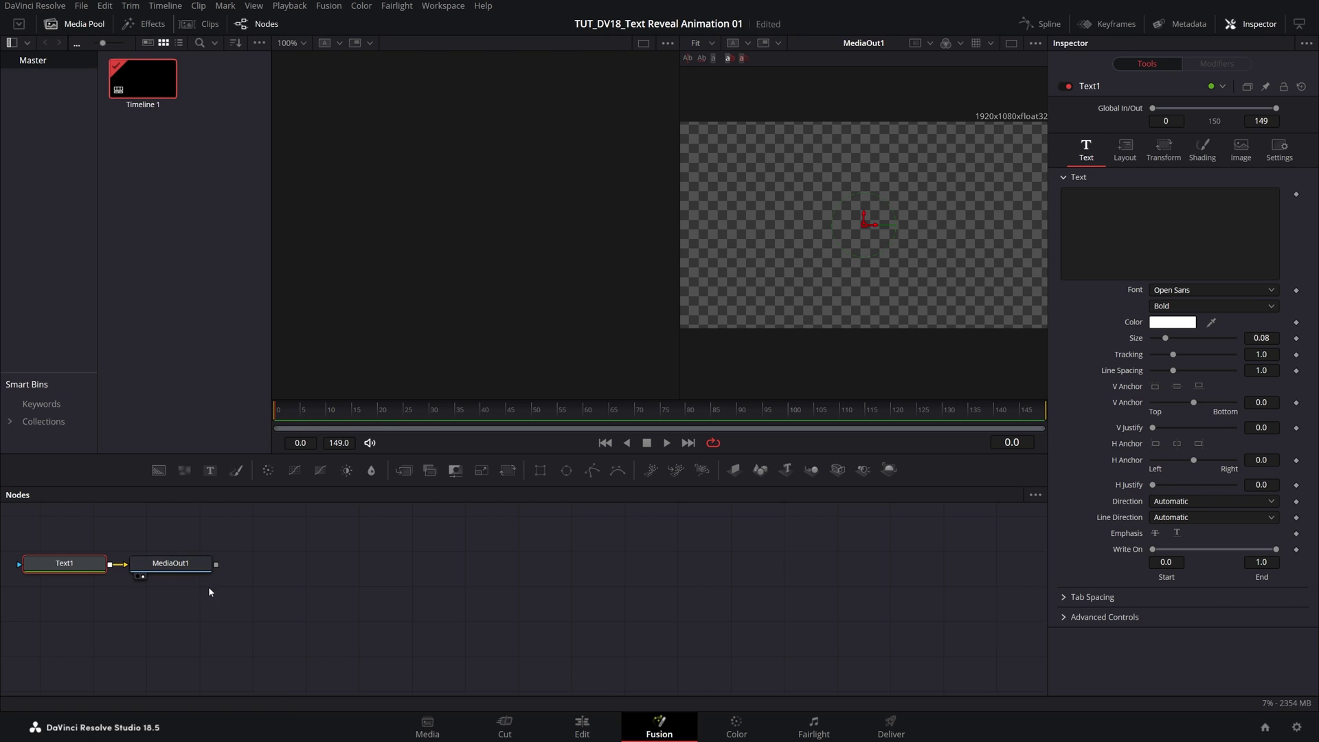
middle_click(165, 576)
drag(160, 575, 459, 588)
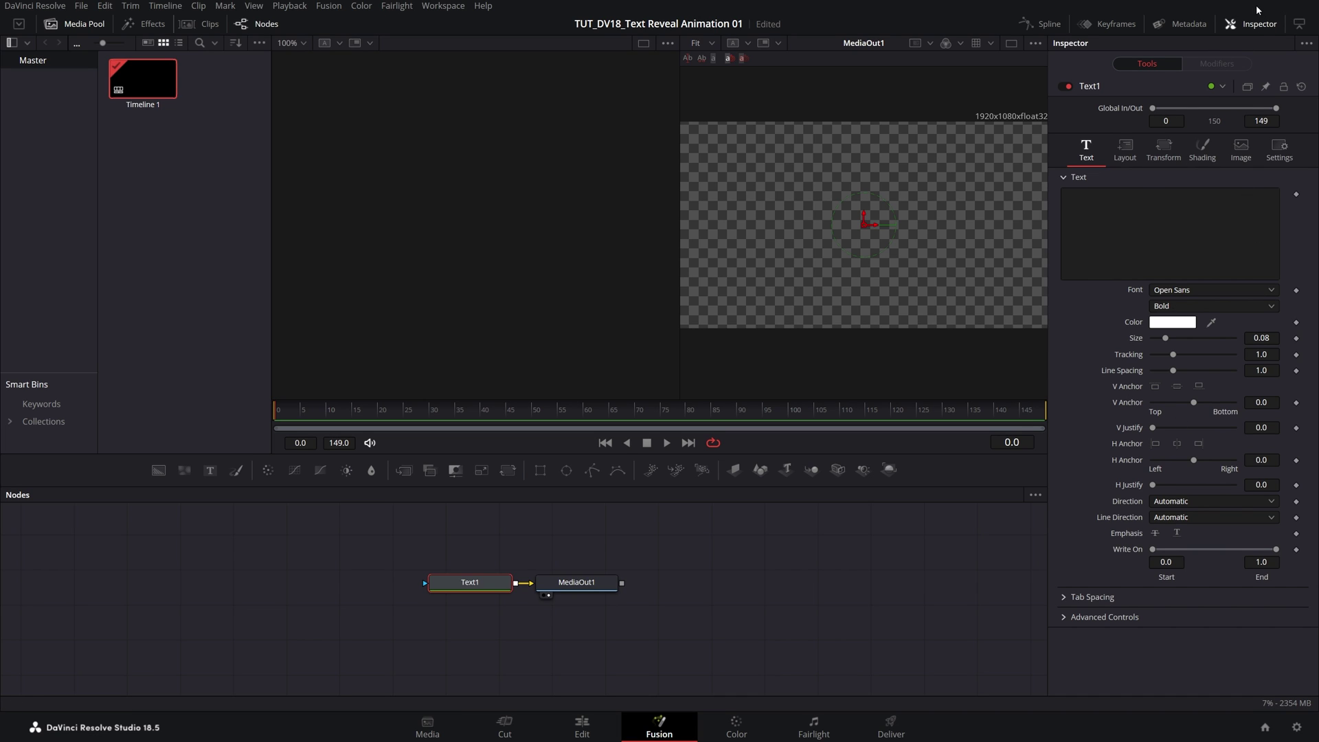
Set the text font to Montserrat with the Black weight
click(1242, 30)
click(1242, 30)
click(1267, 291)
click(1236, 488)
click(1237, 306)
click(1163, 436)
Enter REVEAL as the text and enlarge it to a size of about 0.32
click(1113, 272)
text(REVEAL)
drag(1171, 338, 1209, 341)
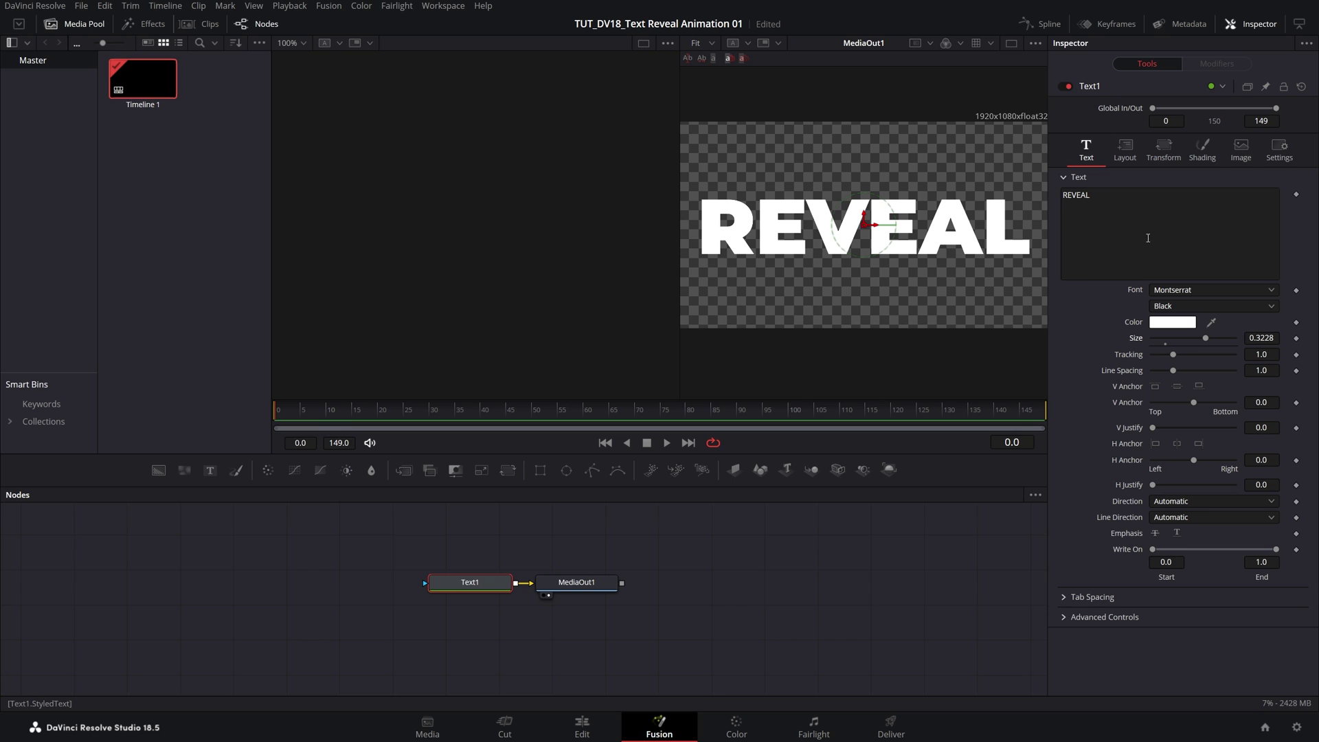
Add a Follower modifier to the Text box, show its Shading settings, and move toward frame 15
right_click(1128, 222)
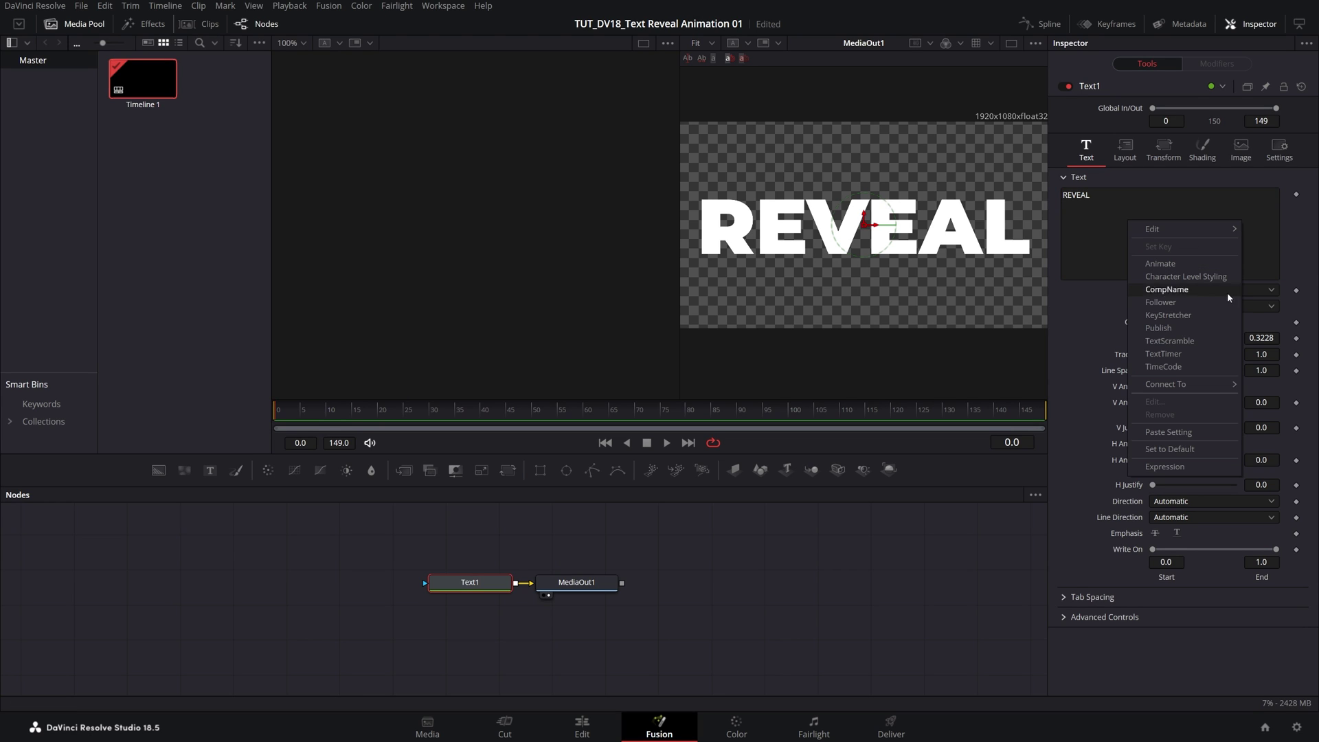
click(1161, 303)
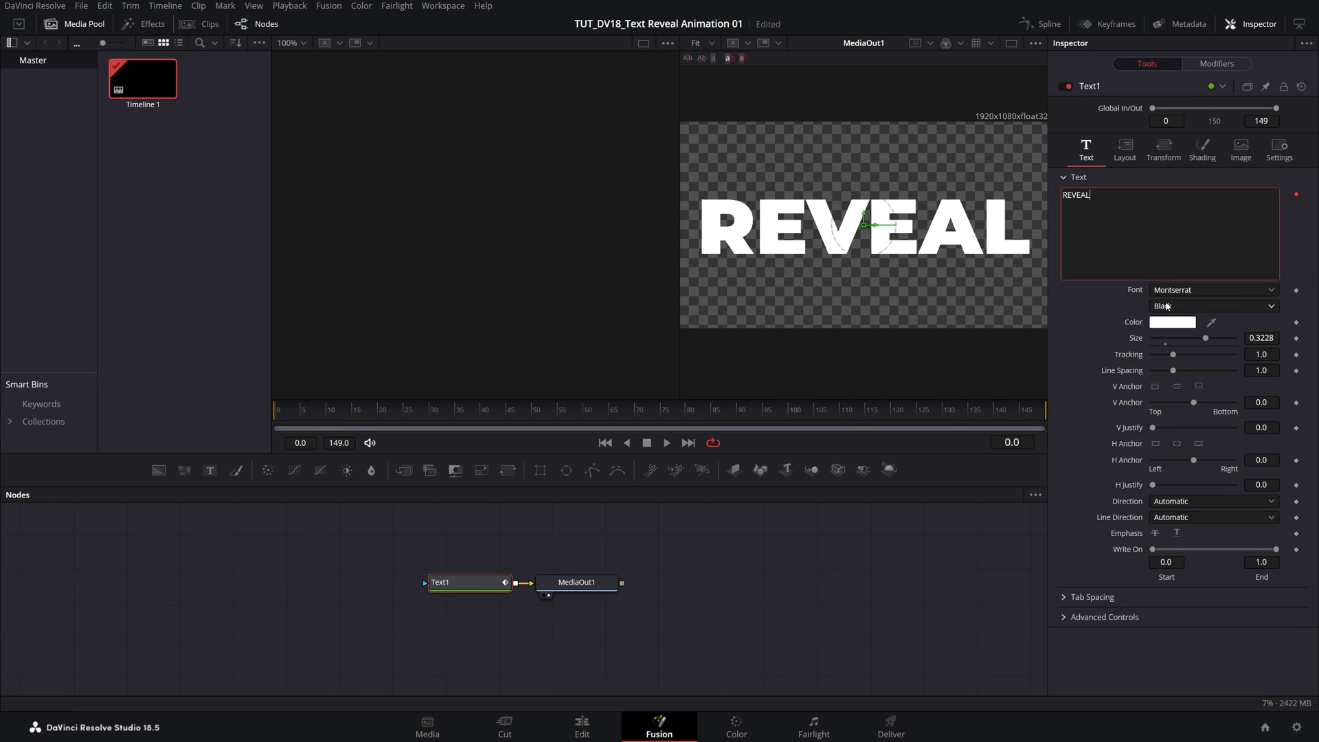
click(1215, 63)
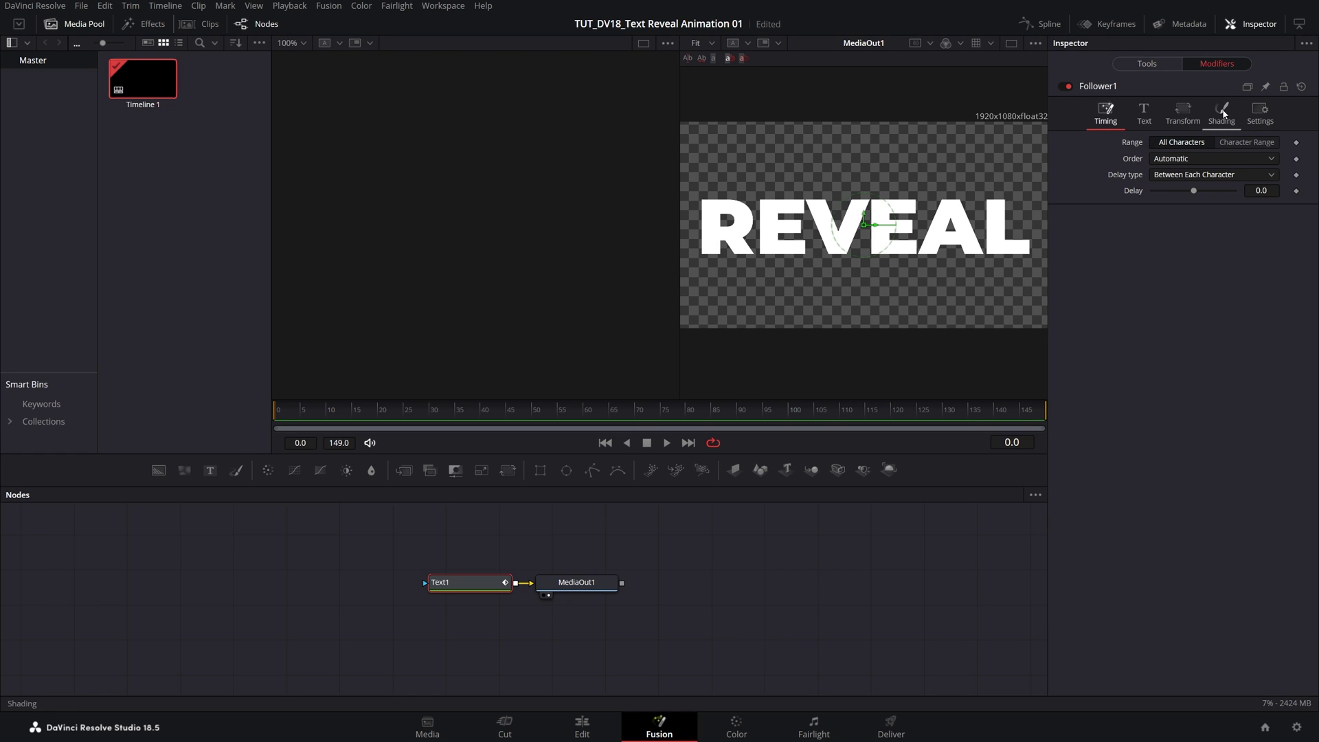
click(1223, 114)
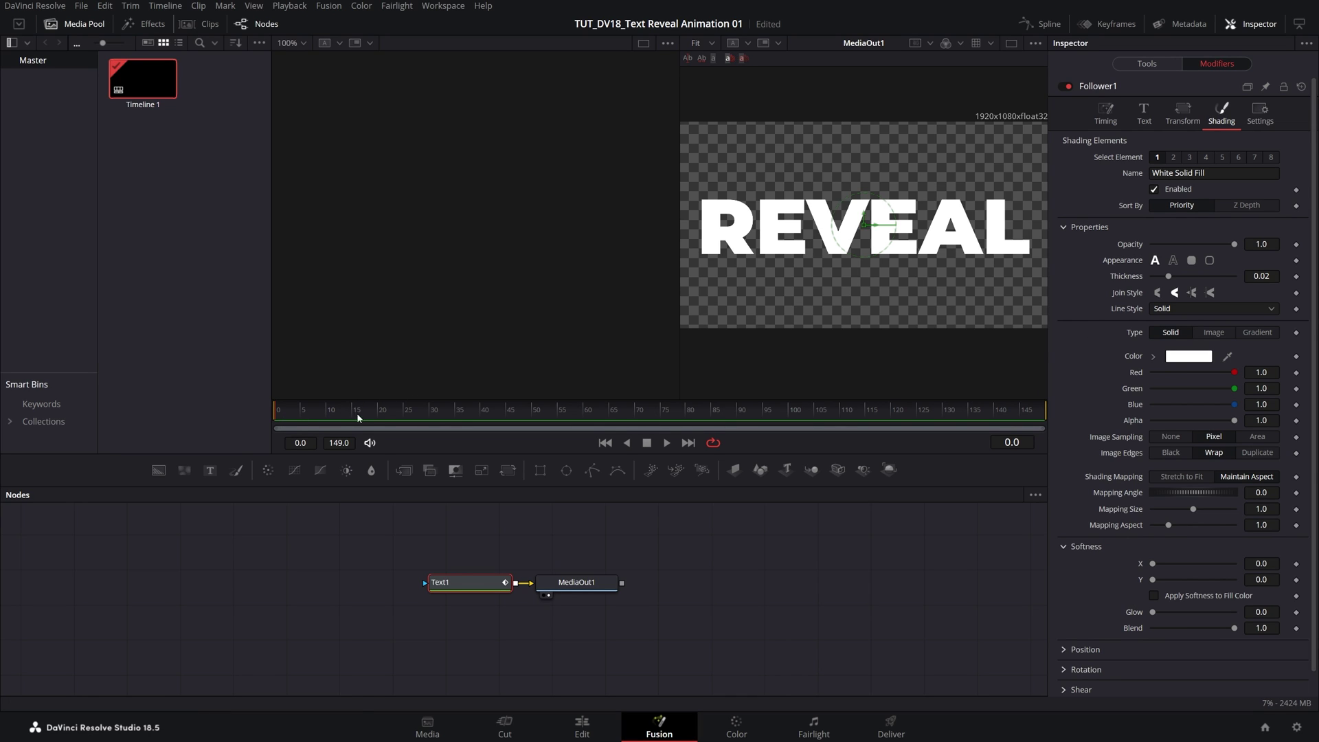
drag(352, 410, 336, 414)
Keyframe the Follower's Opacity and Position Offset at frame 15
click(1296, 246)
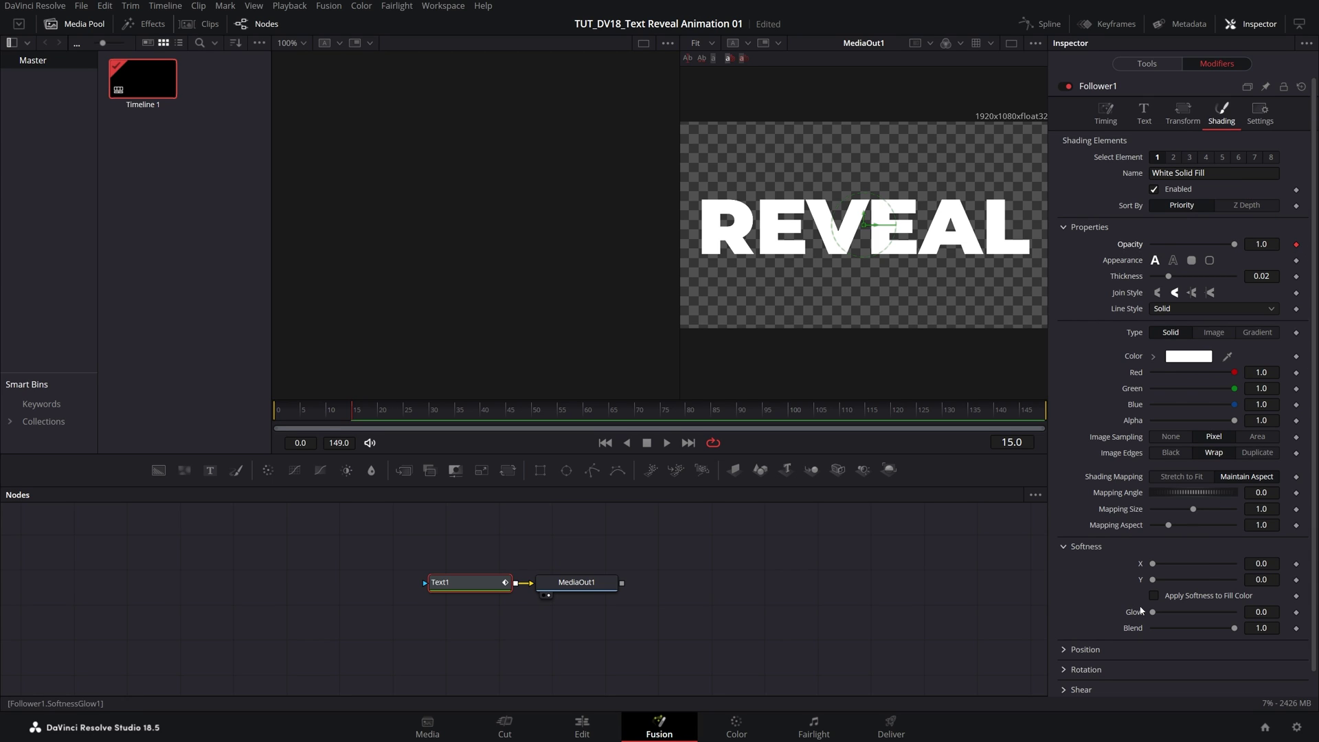
click(1064, 650)
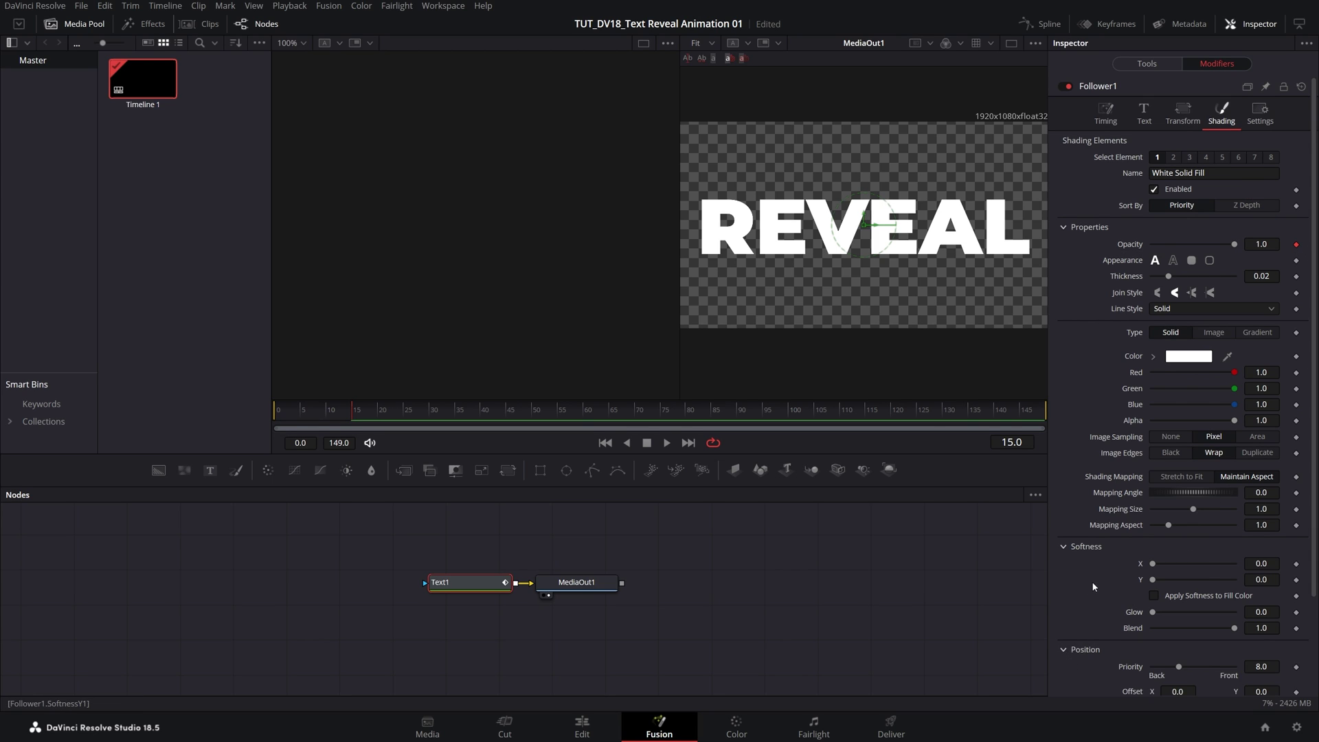
scroll(1091, 586, down, 2)
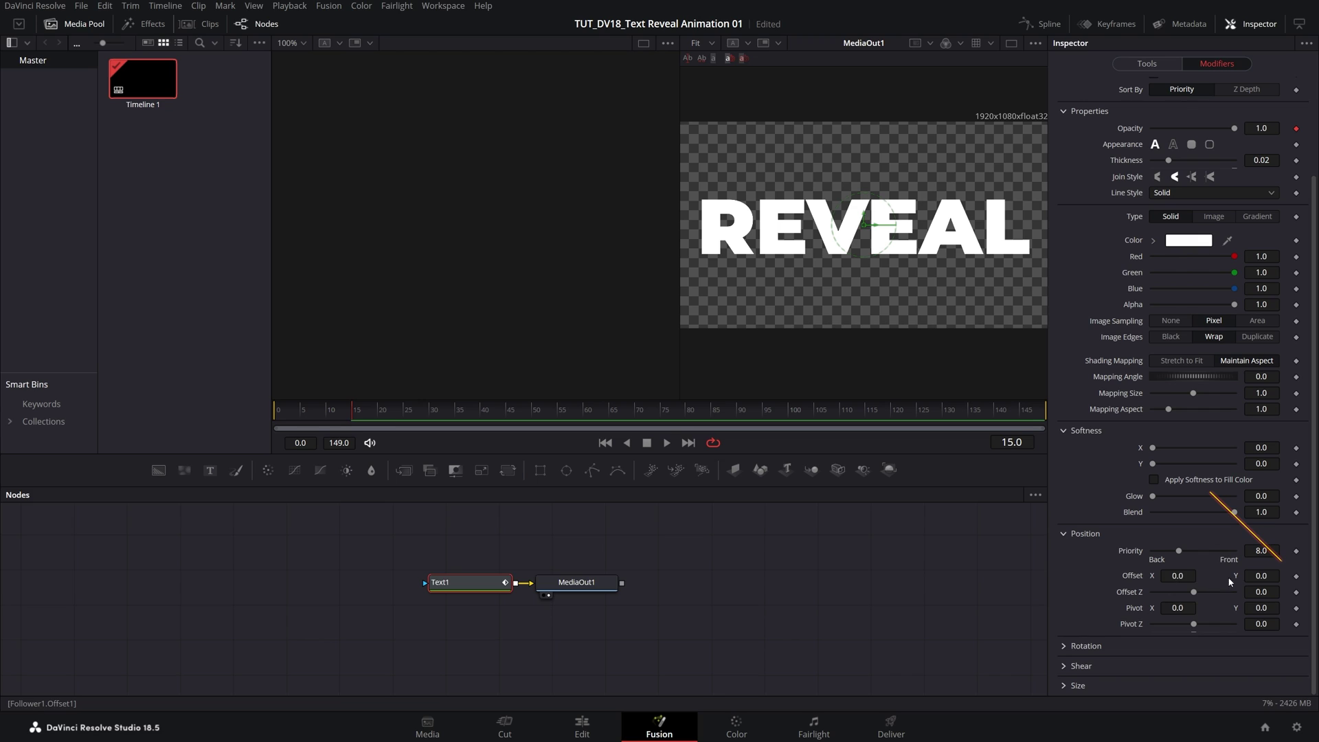
click(1297, 576)
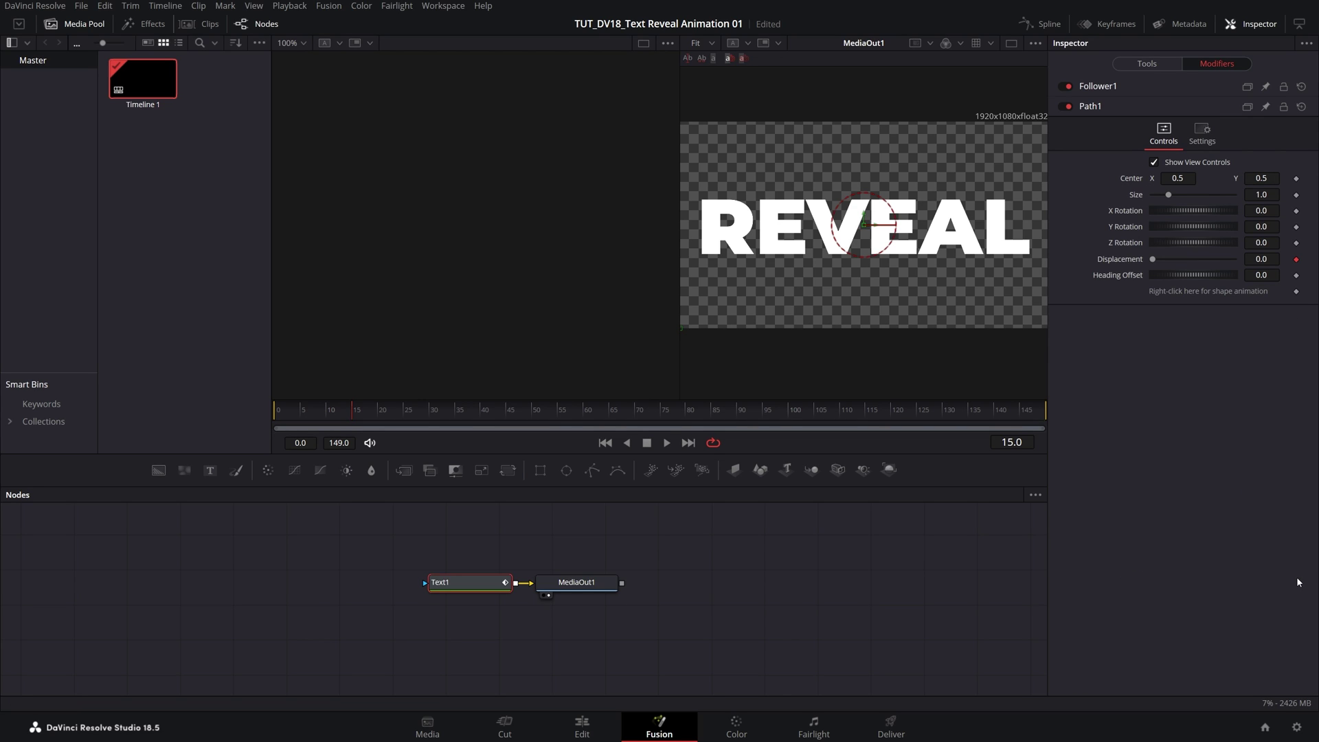
Return the playhead to frame 0 with the Follower's Shading settings showing
click(1118, 85)
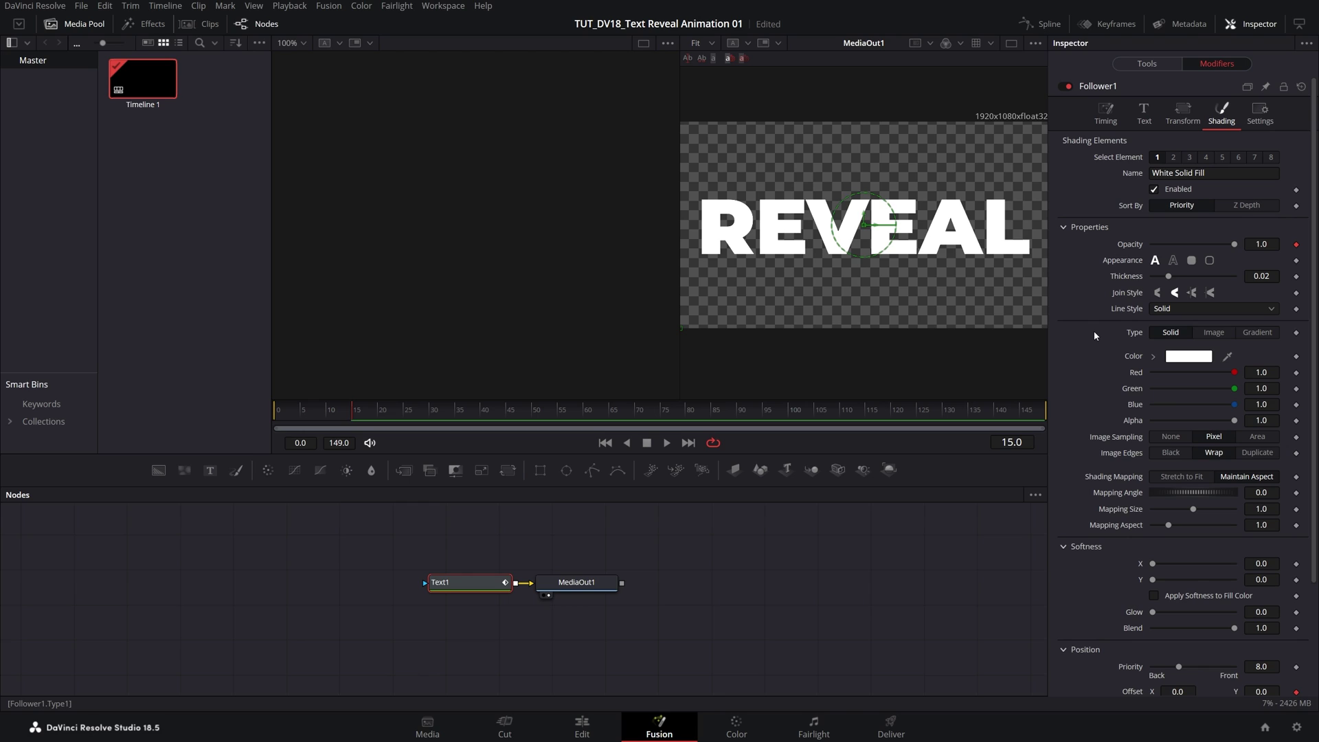
drag(351, 411, 259, 416)
scroll(1097, 577, down, 2)
scroll(1097, 575, down, 2)
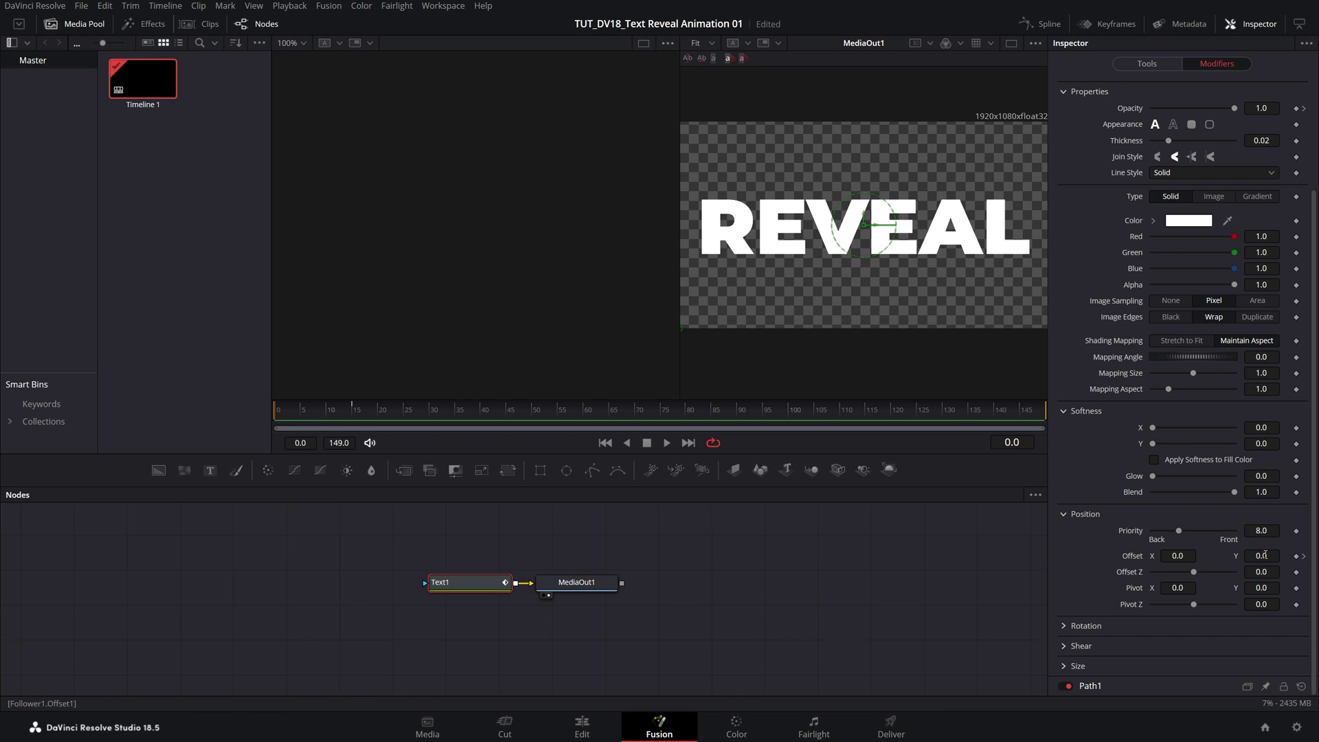
At frame 0, set the Follower's Y offset to -0.3 and opacity to 0, then scrub to preview
drag(1261, 556, 1271, 557)
key(BackSpace)
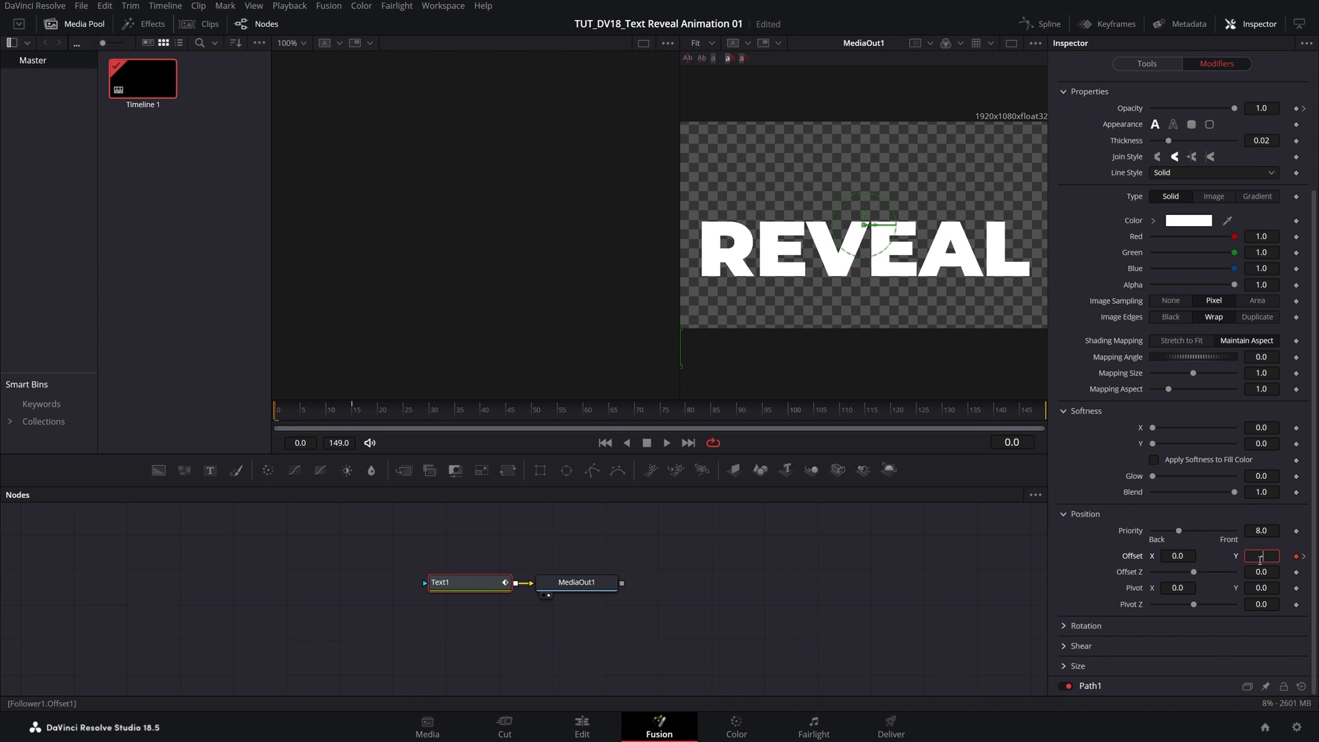
key(Return)
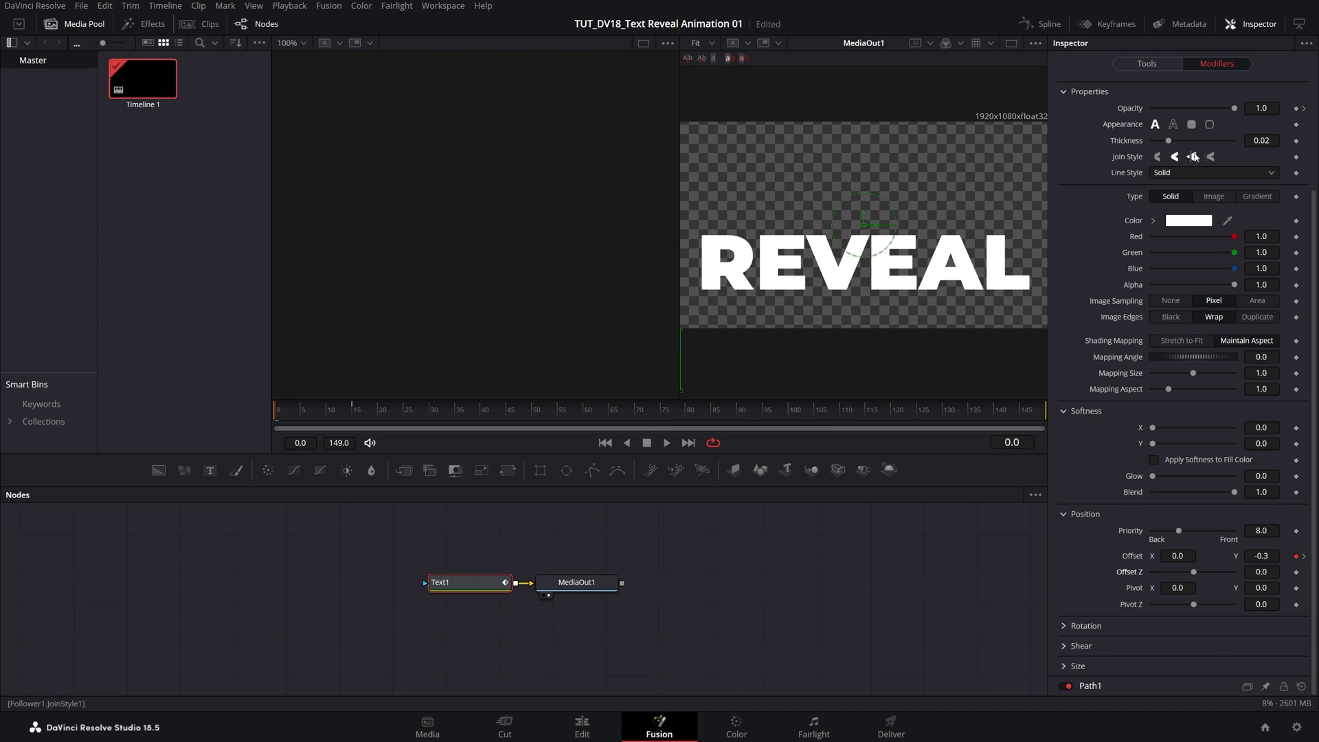
scroll(1097, 219, up, 2)
drag(1235, 186, 1152, 187)
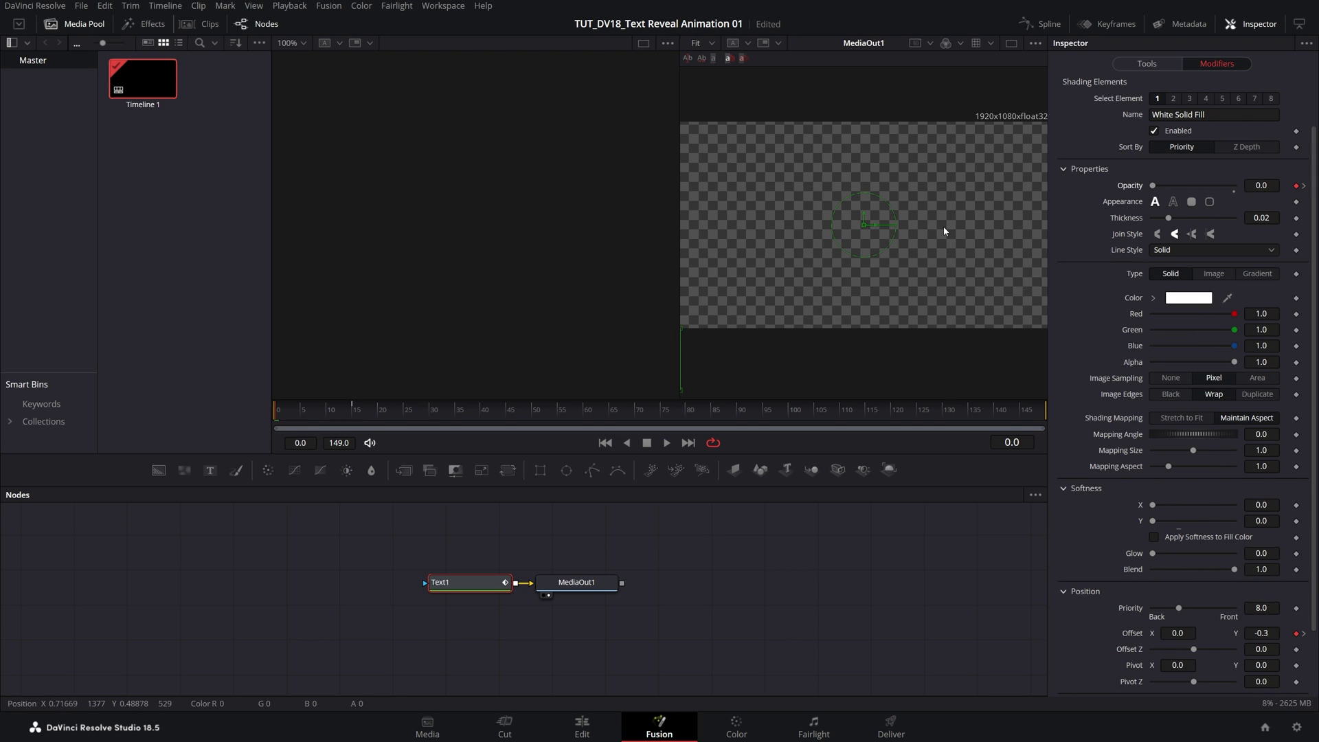
drag(277, 412, 317, 412)
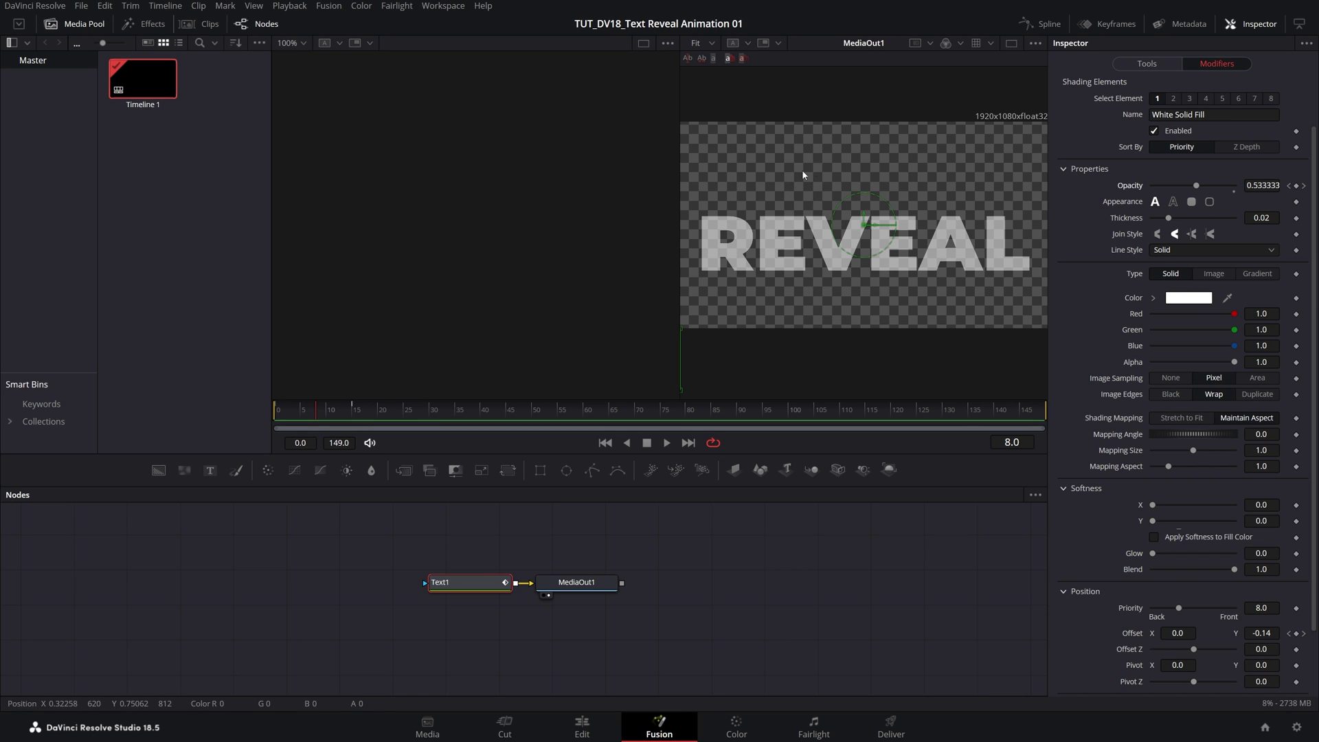
scroll(1101, 245, up, 2)
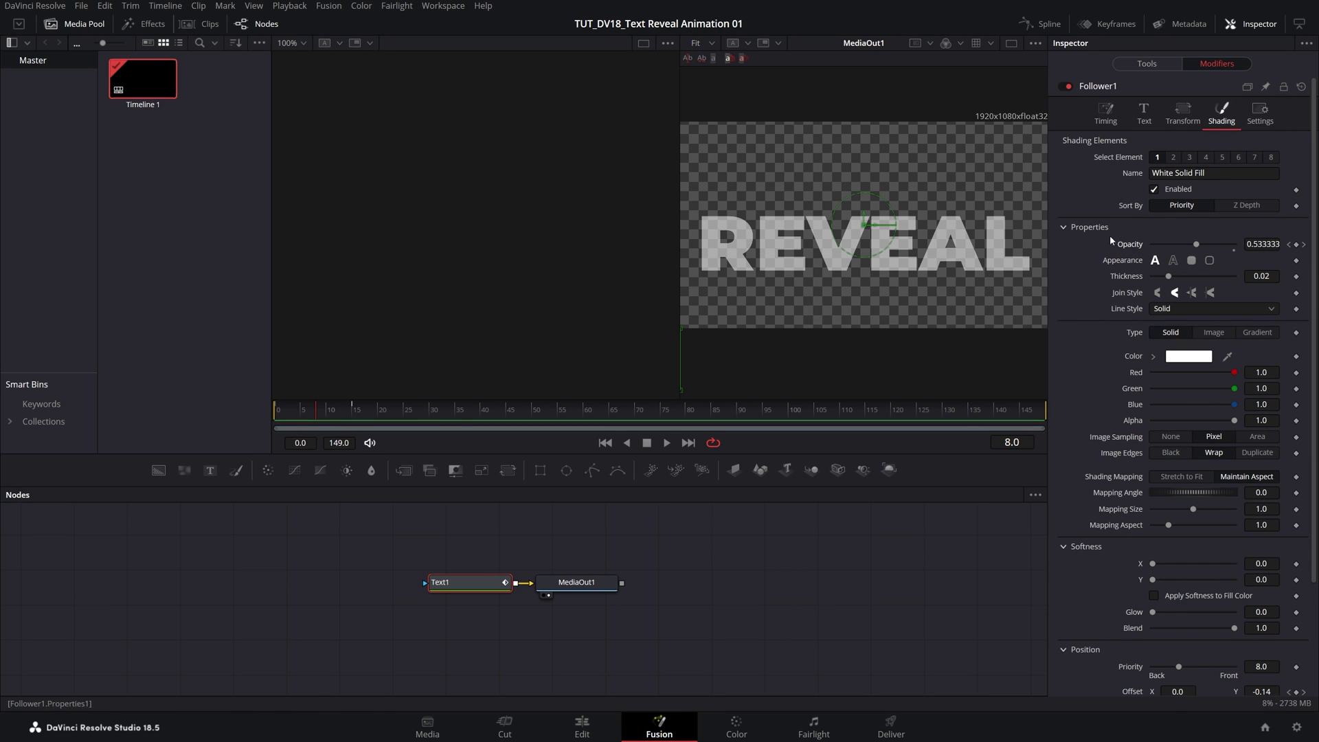
click(1106, 115)
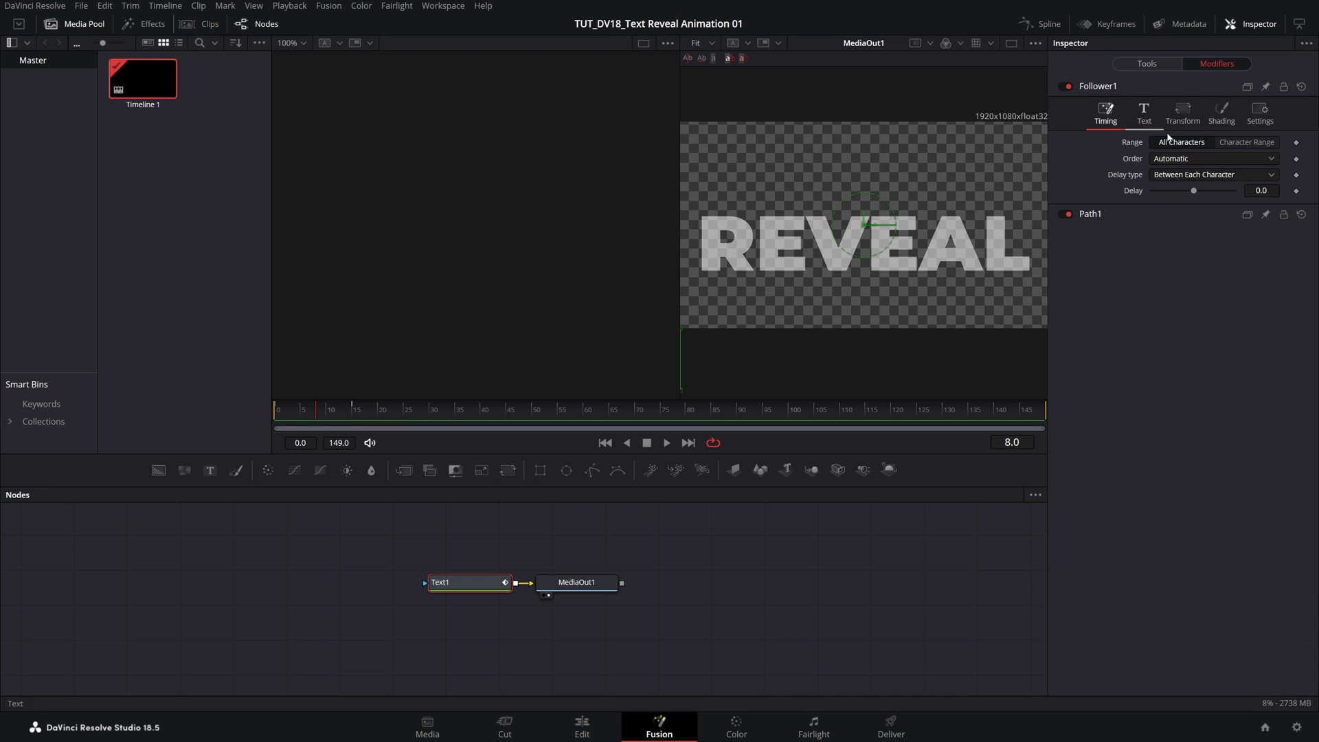
click(1203, 159)
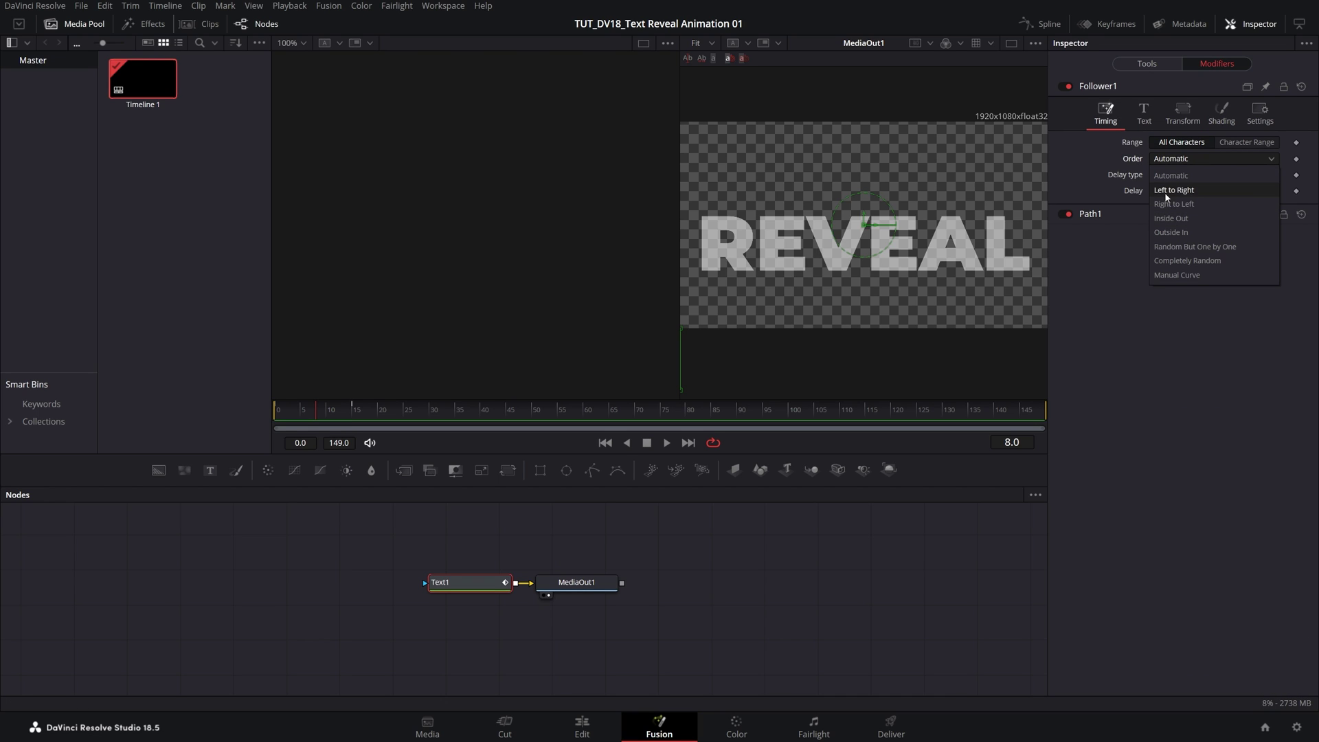
click(1186, 190)
click(1275, 192)
text(2)
key(Return)
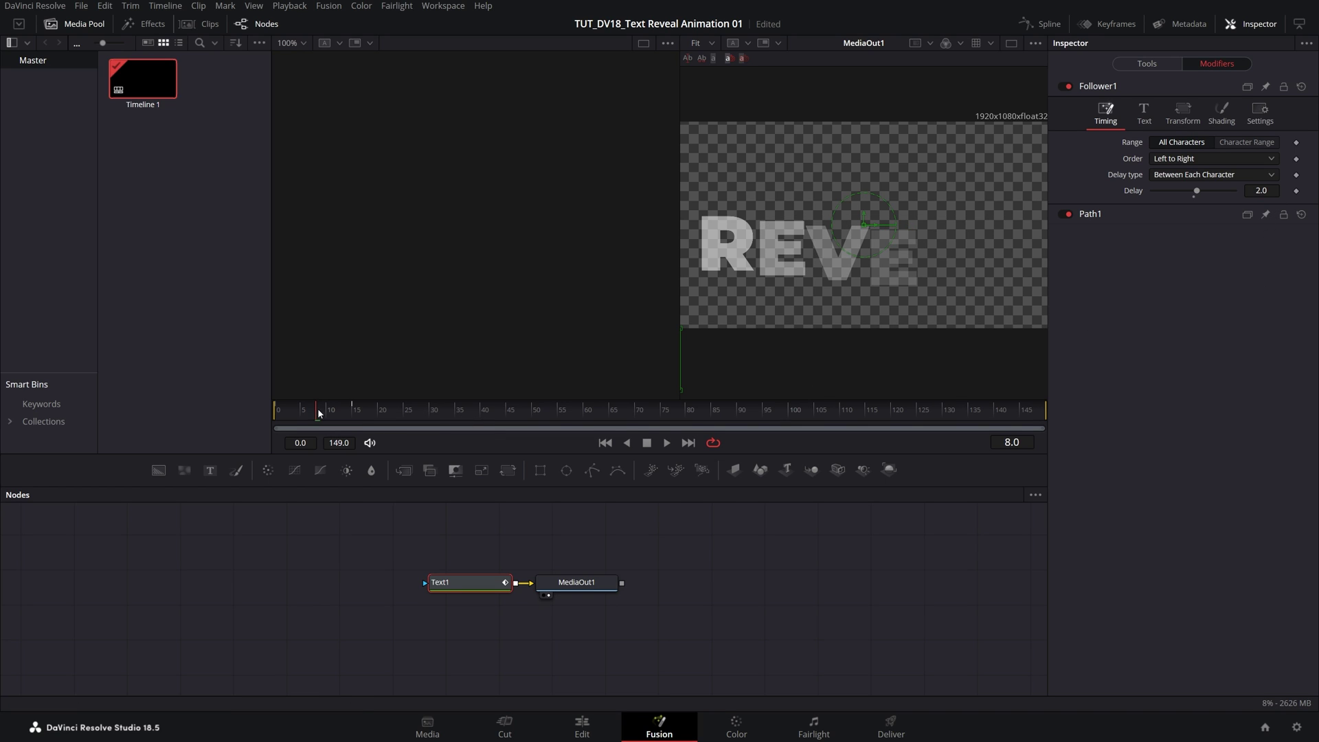
drag(342, 415, 281, 412)
key(space)
click(288, 414)
click(327, 415)
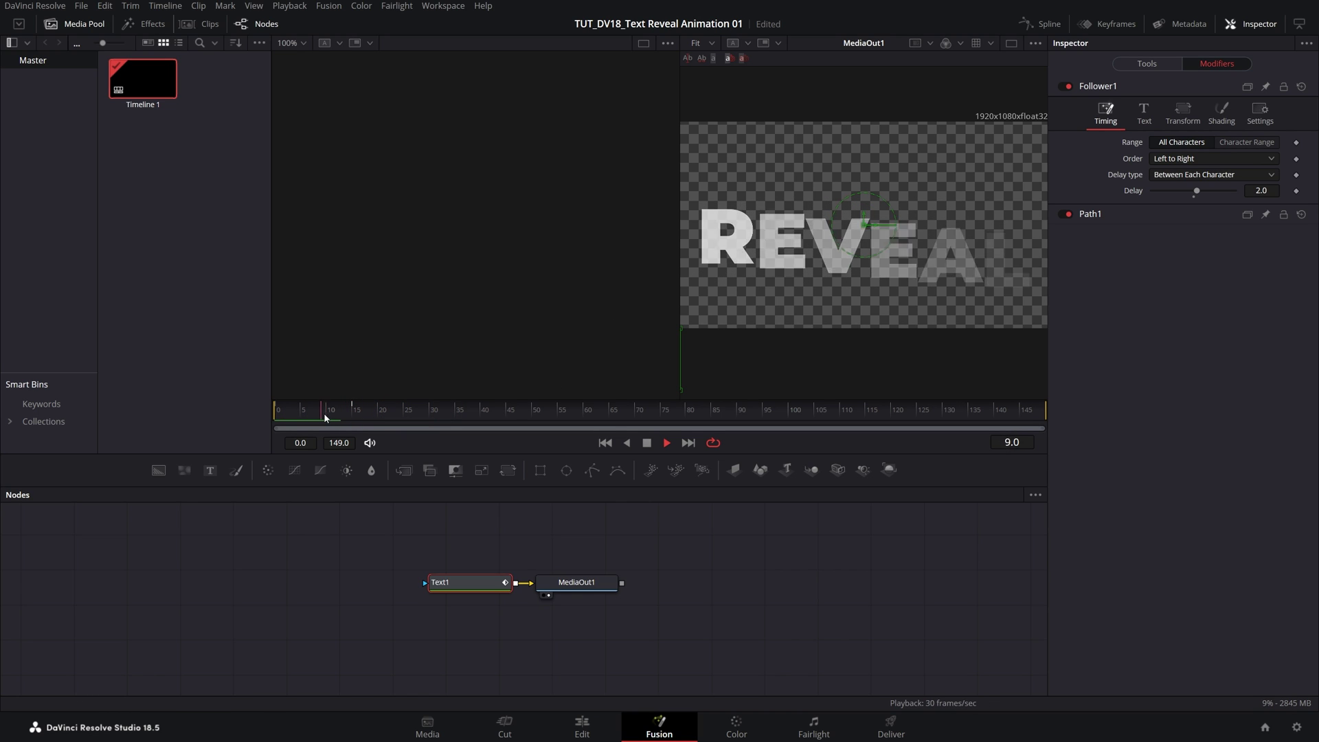
mouse_move(347, 410)
mouse_down()
mouse_move(308, 421)
mouse_move(326, 422)
mouse_up()
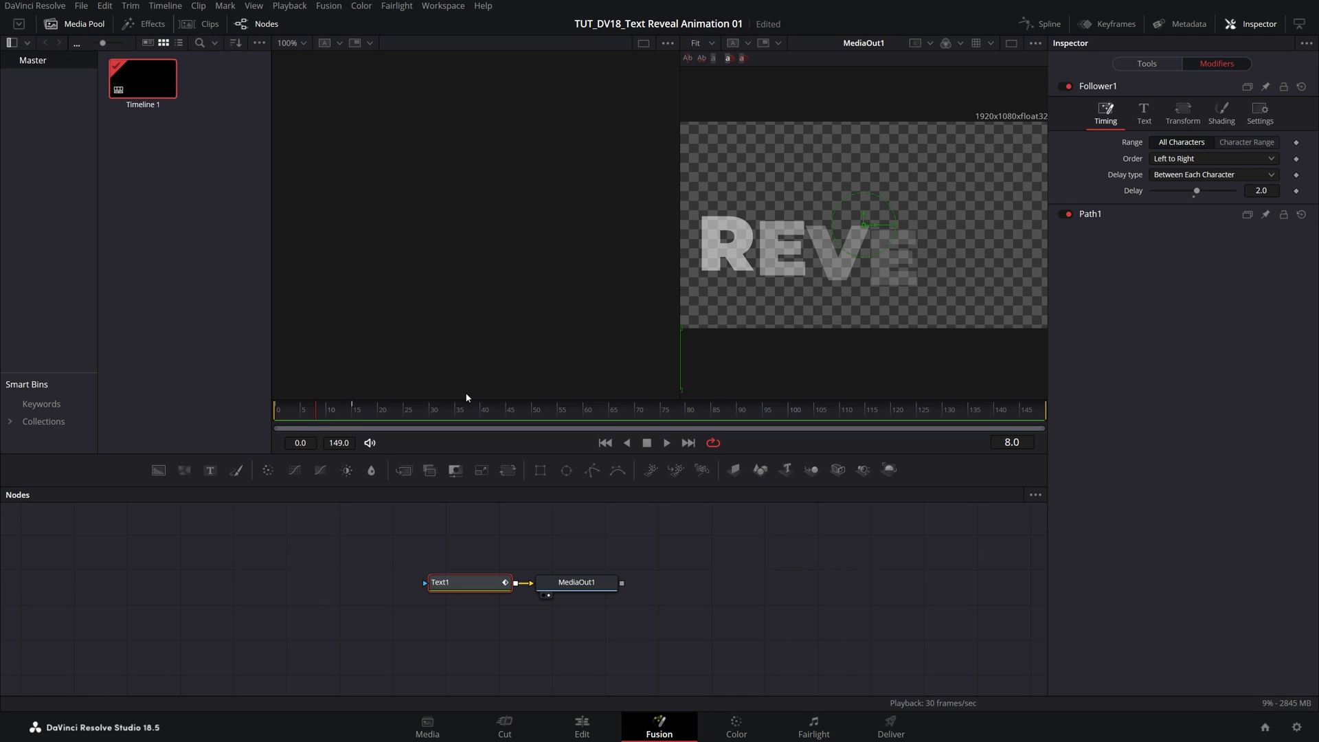
click(329, 413)
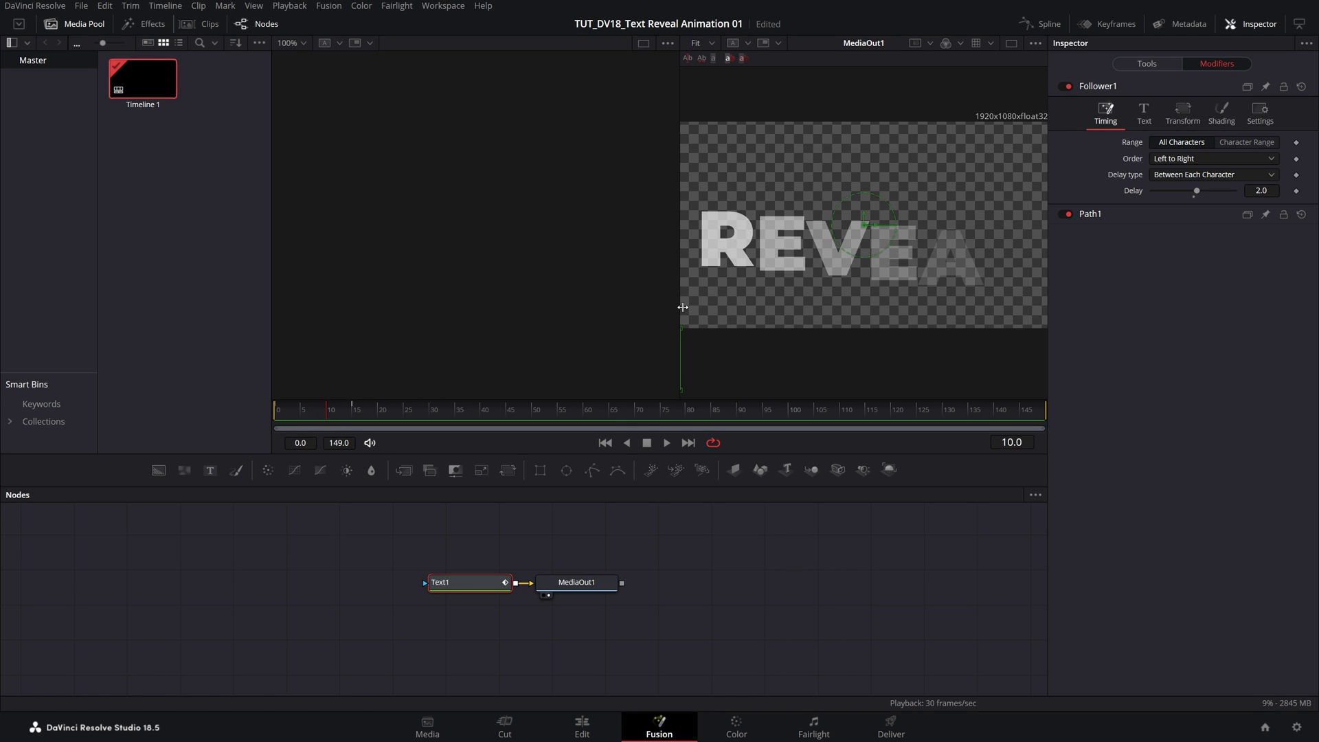
Apply Out Cubic easing to all Follower1 opacity and displacement keyframes in the Spline editor, then play back
click(1044, 26)
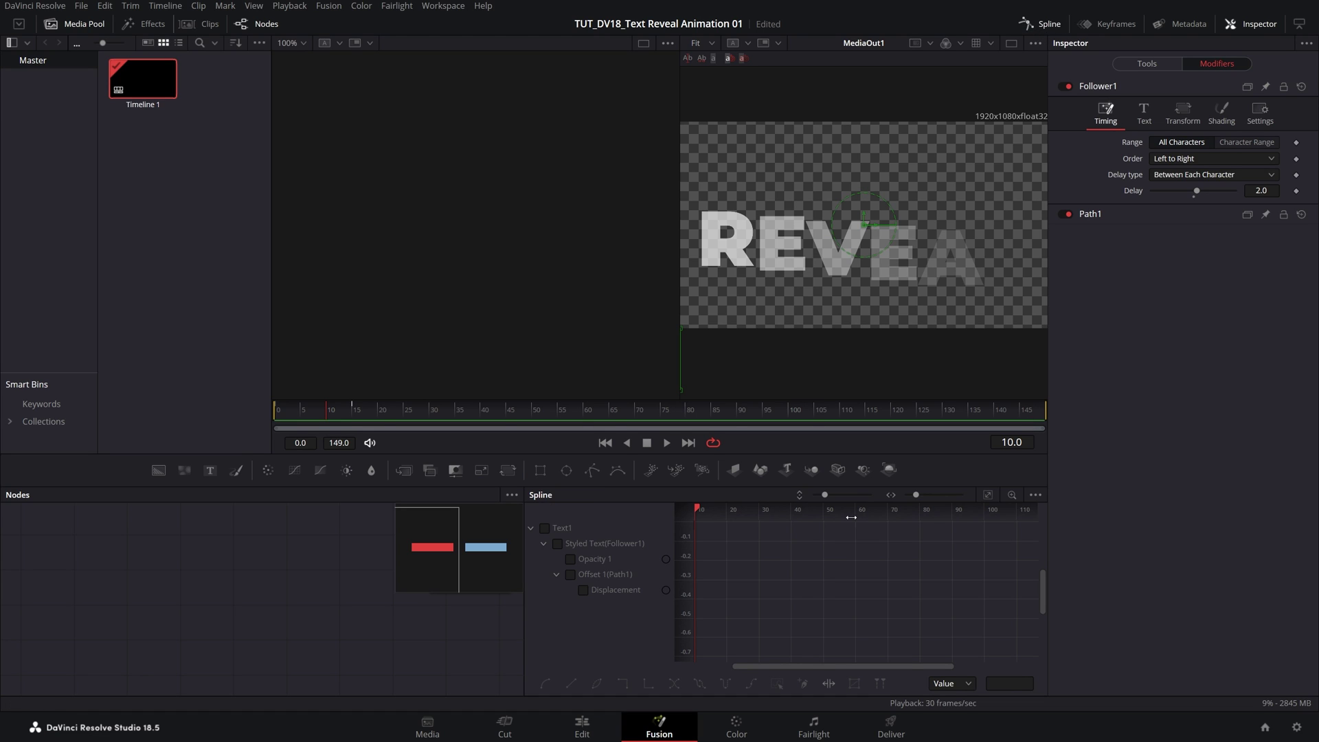
click(545, 528)
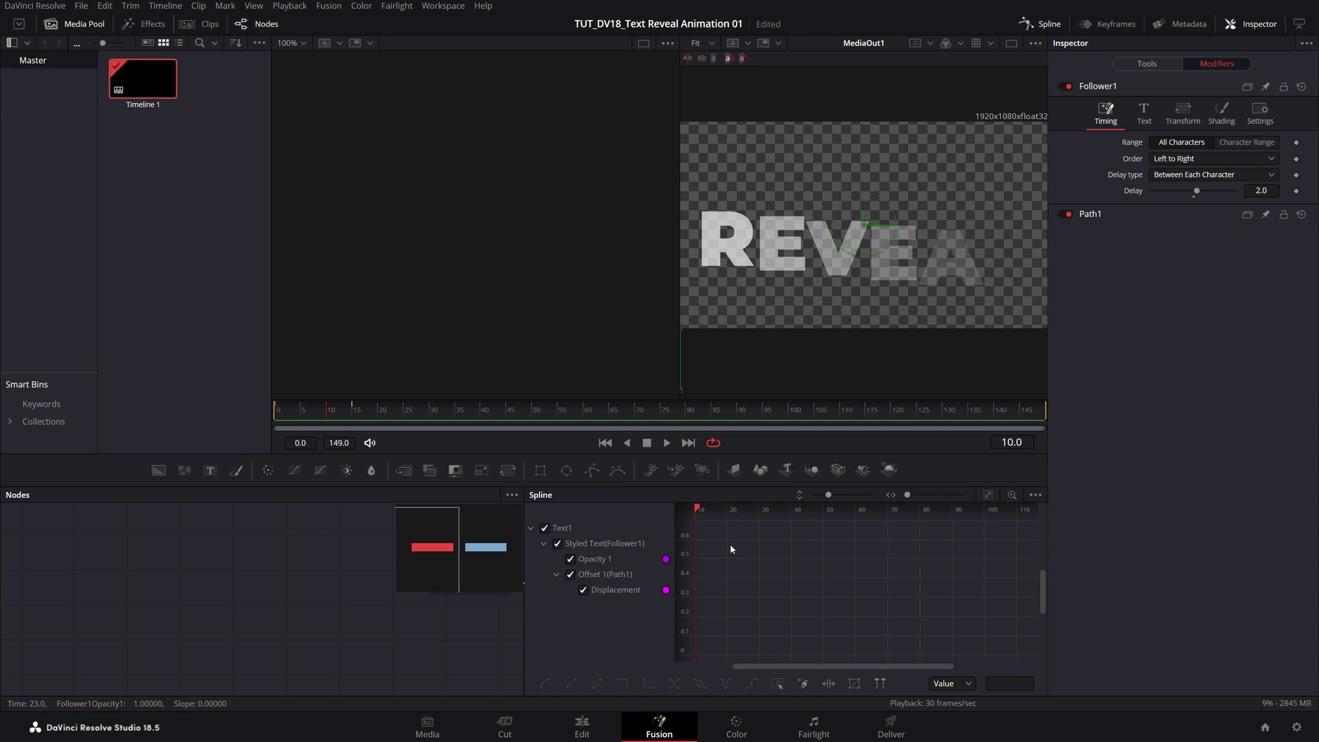
click(988, 494)
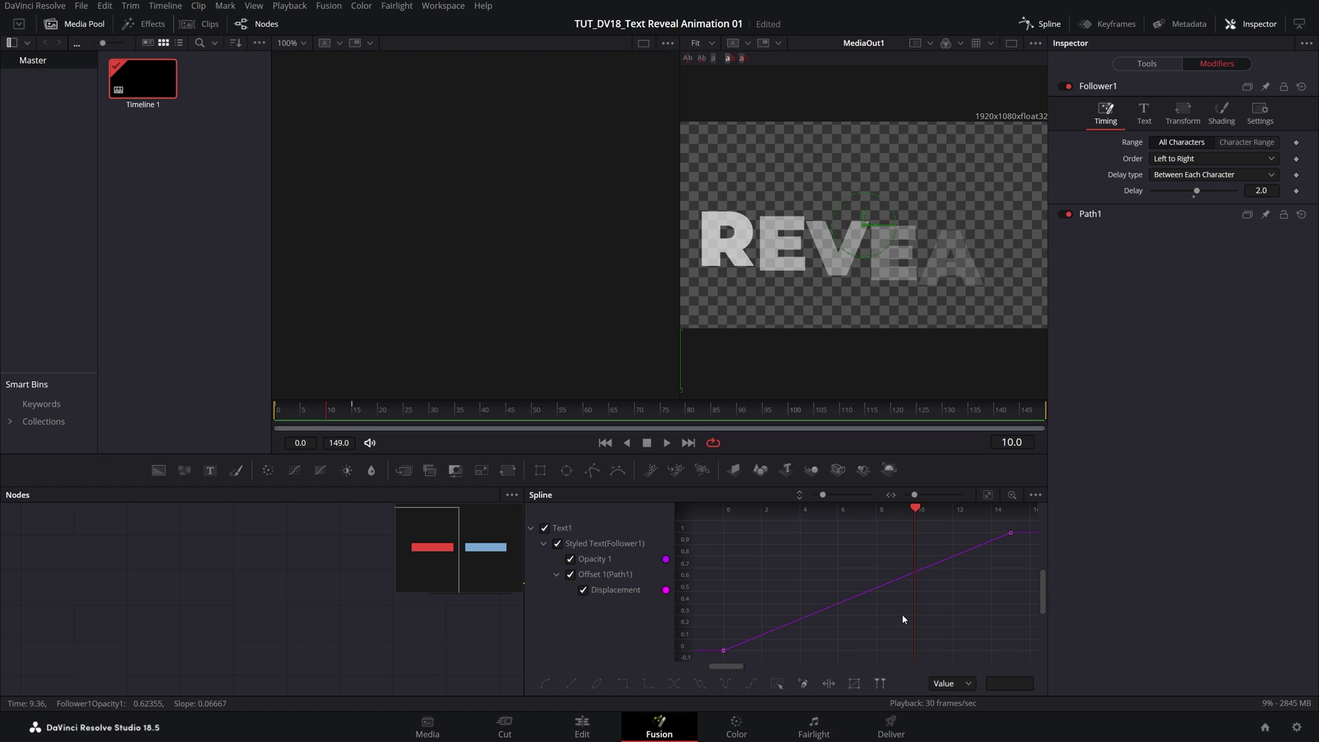
key(ctrl+a)
key(ctrl+a)
right_click(788, 552)
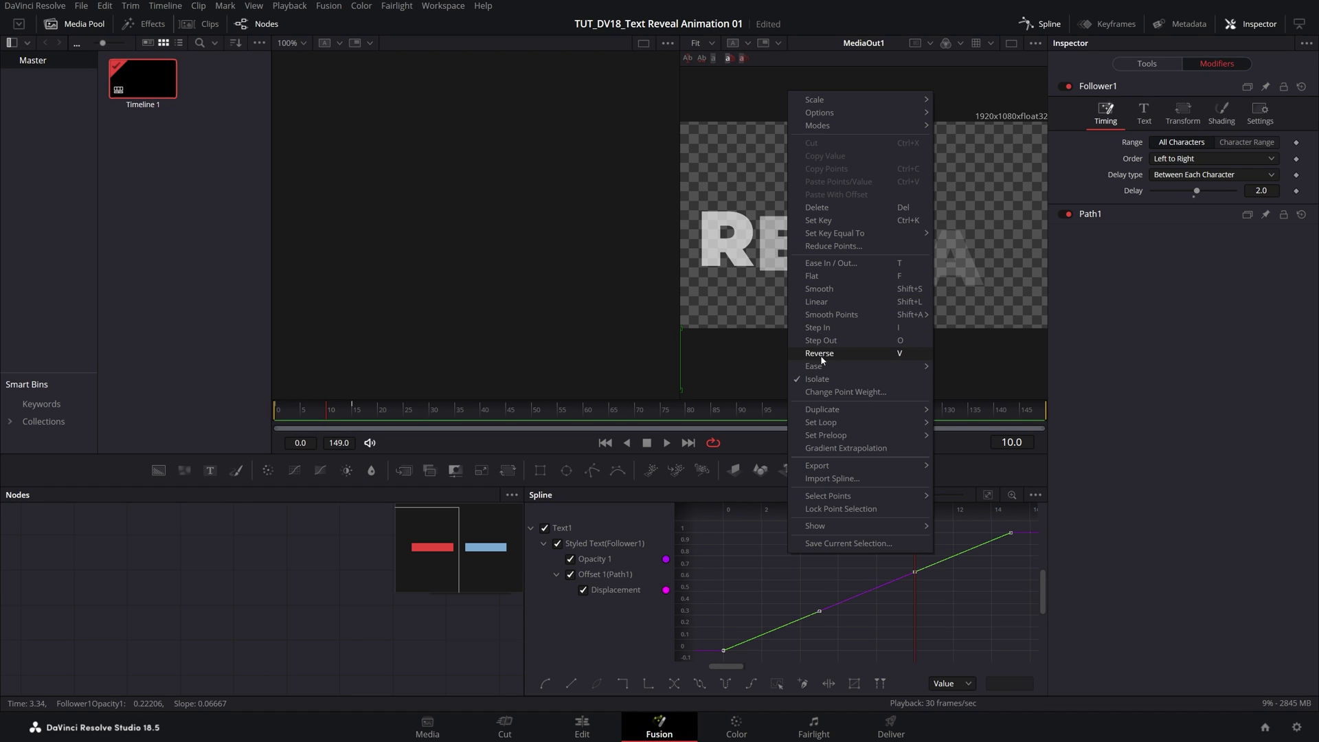
mouse_move(824, 366)
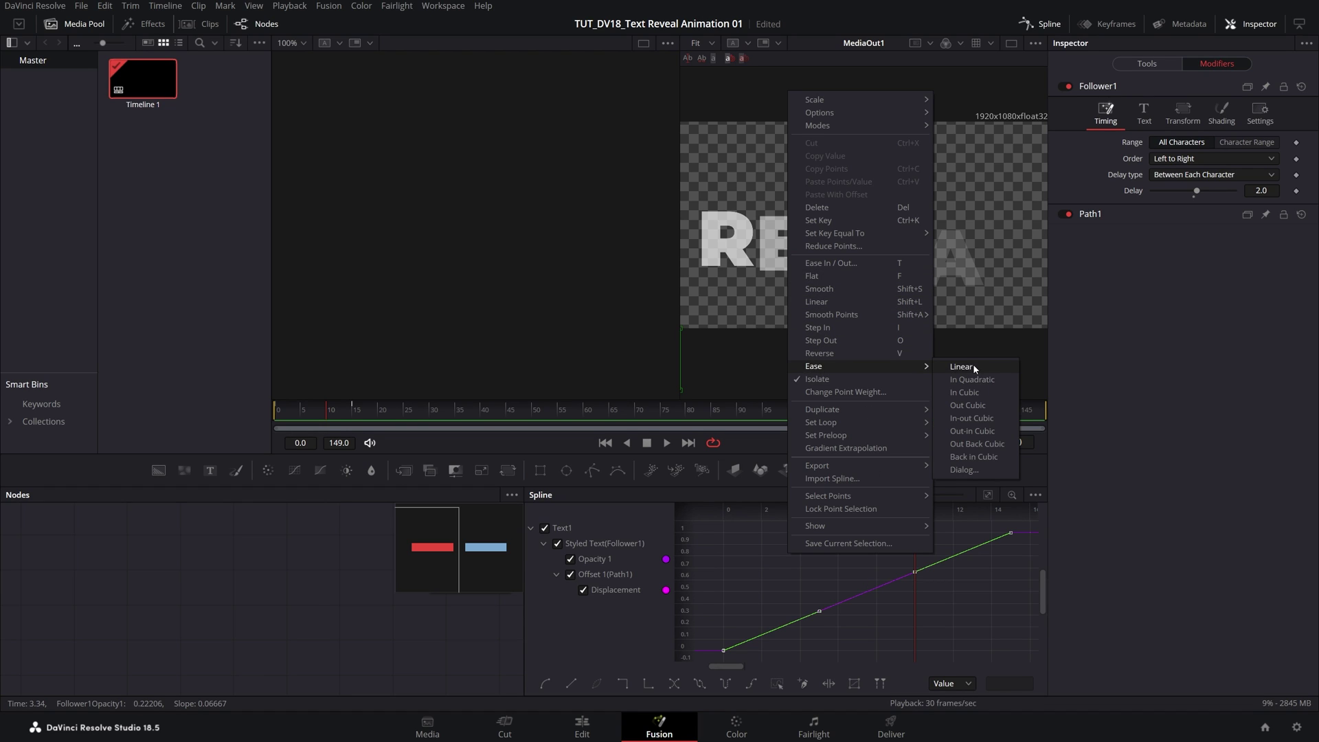
click(967, 405)
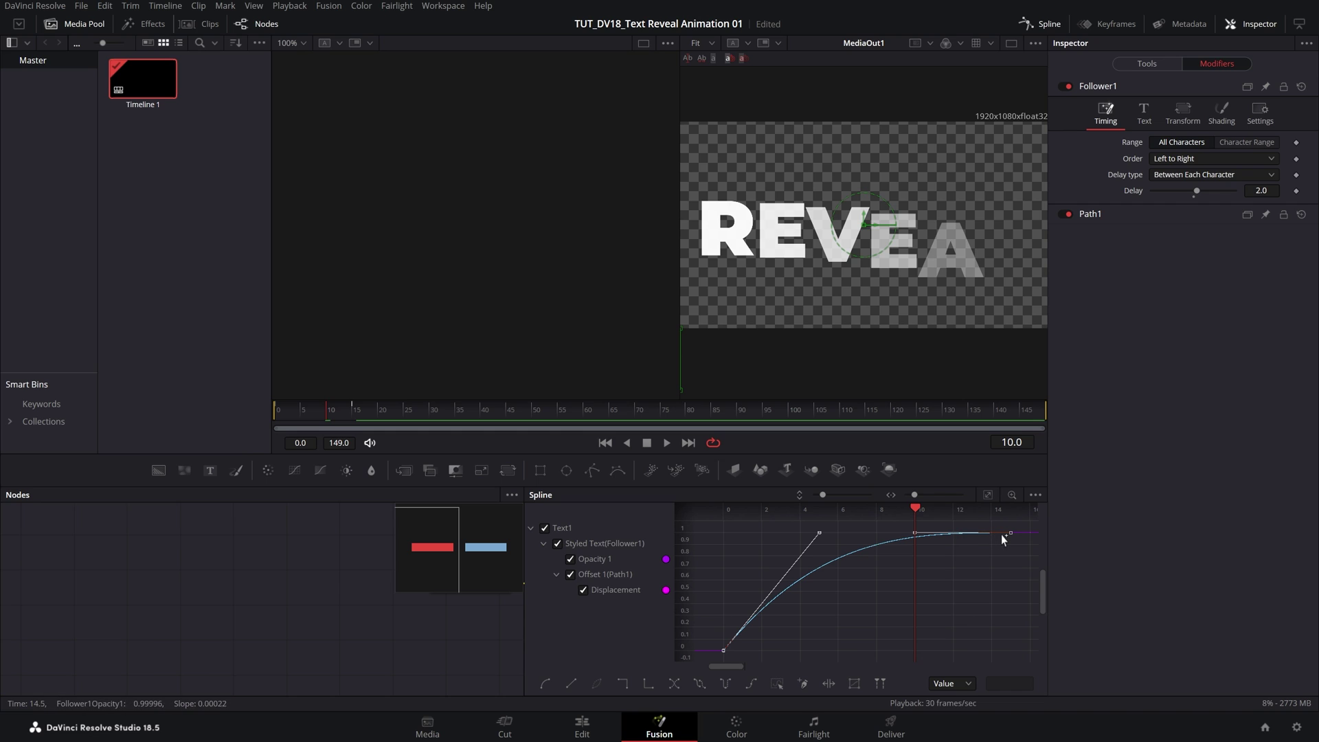
click(278, 410)
key(space)
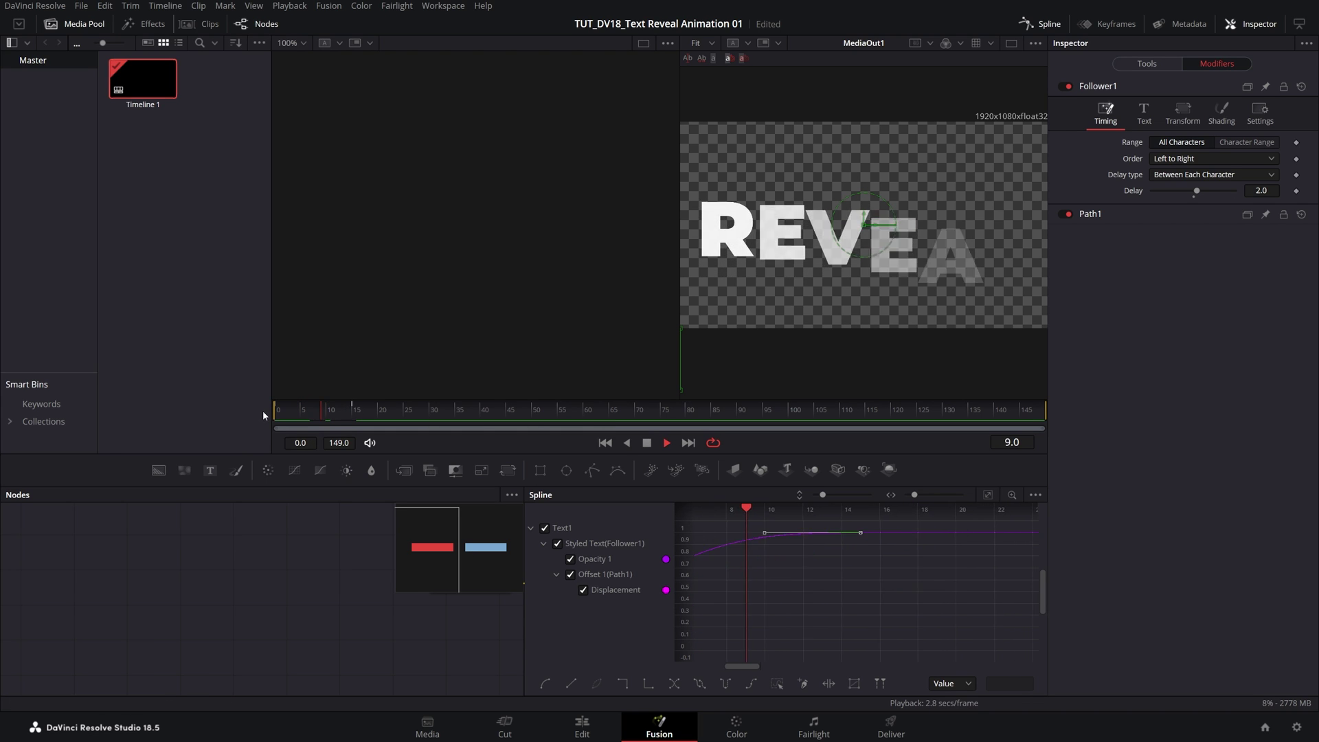
click(288, 411)
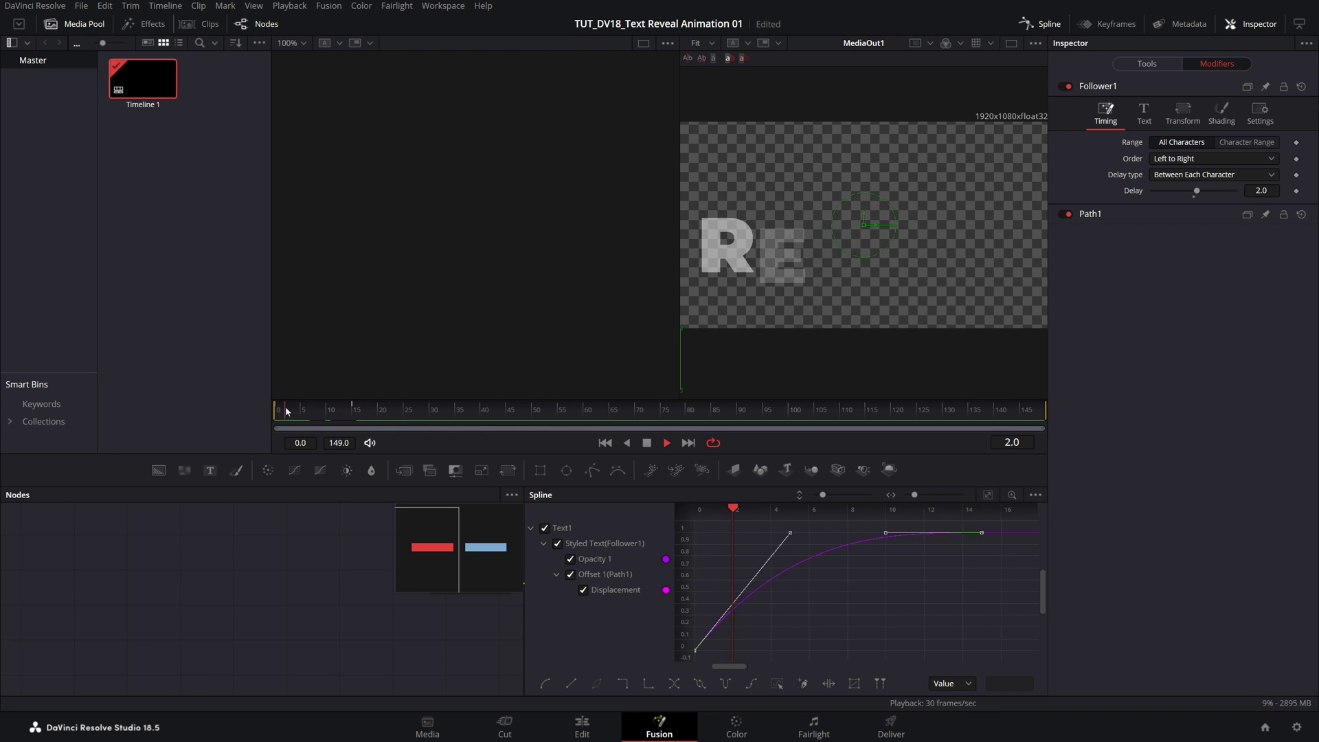
click(359, 414)
click(355, 417)
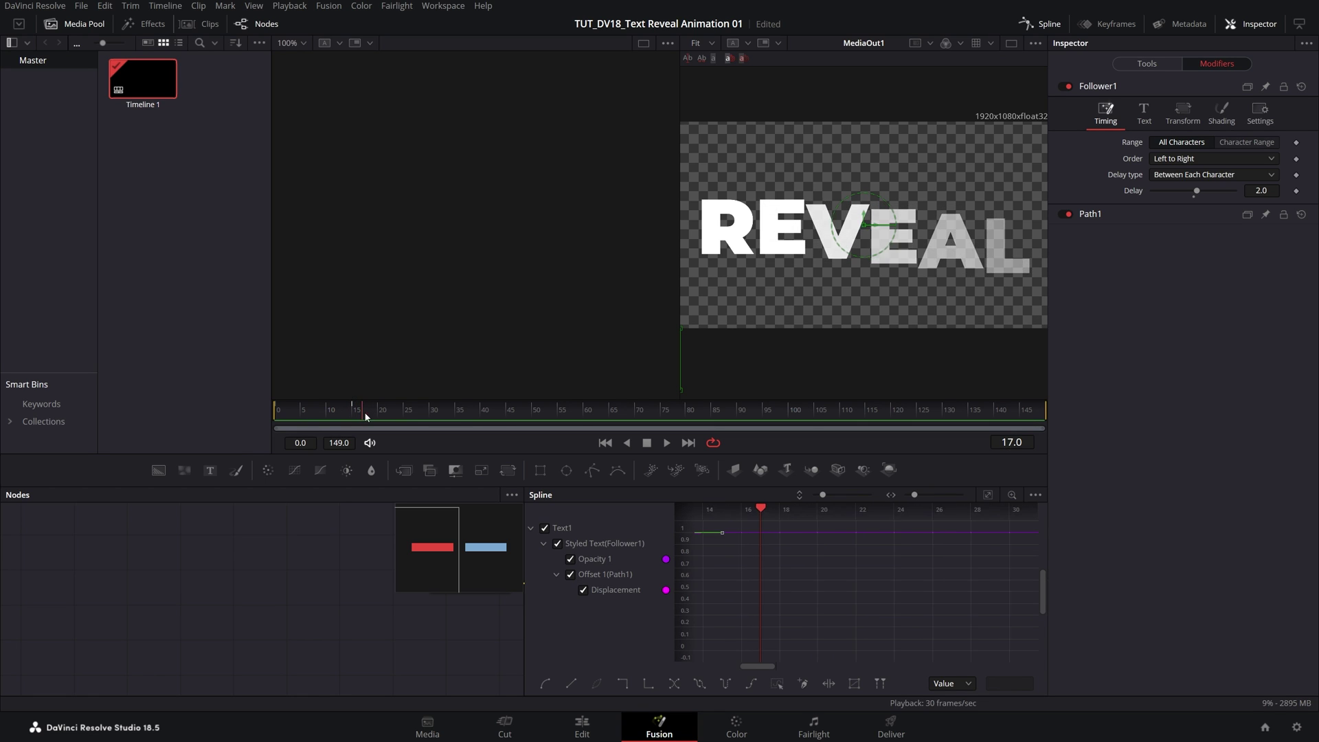
click(352, 415)
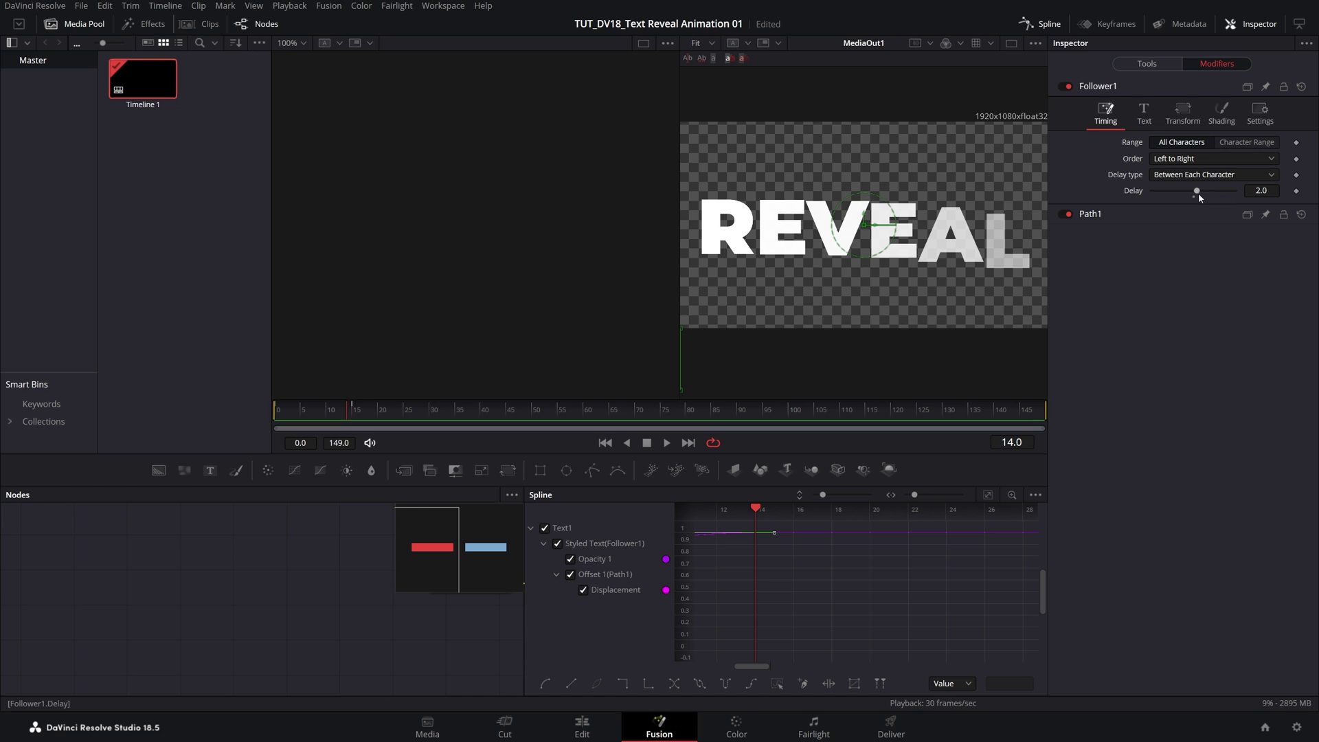
drag(1201, 191, 1193, 191)
click(1260, 191)
text(2)
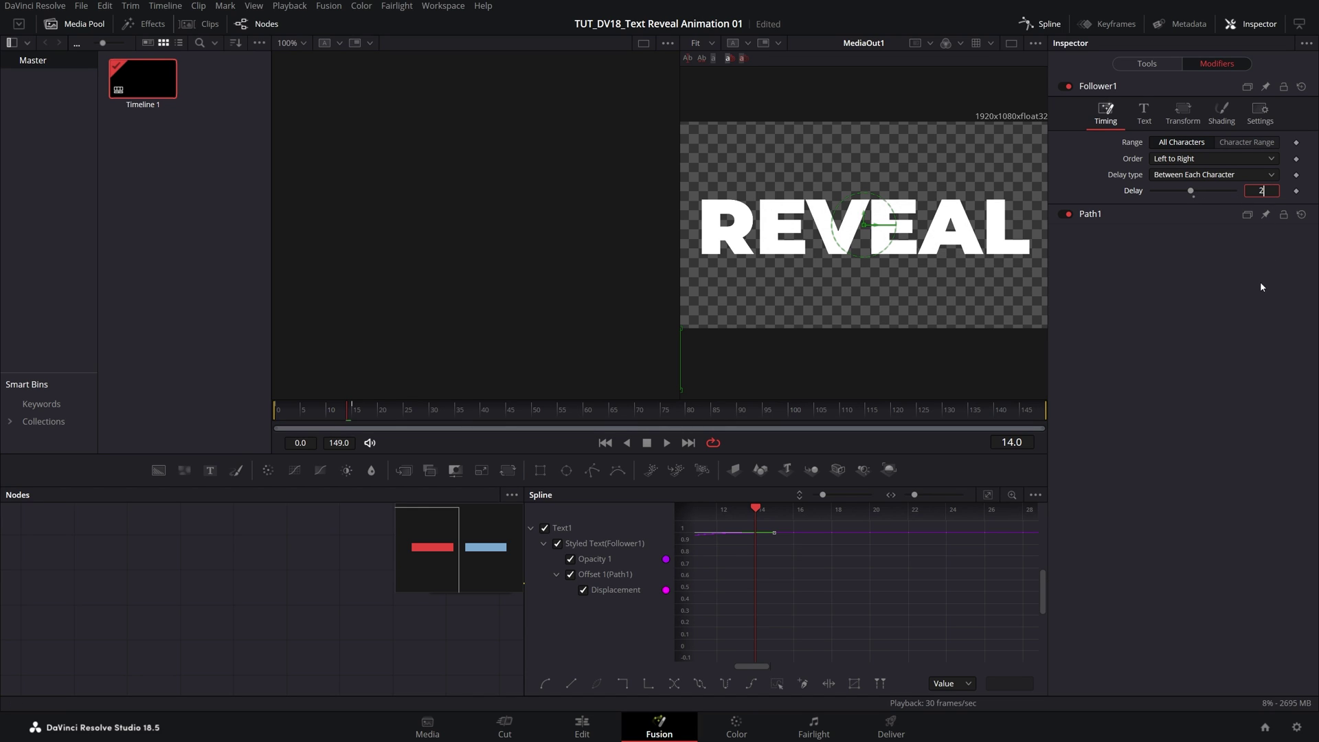
key(Return)
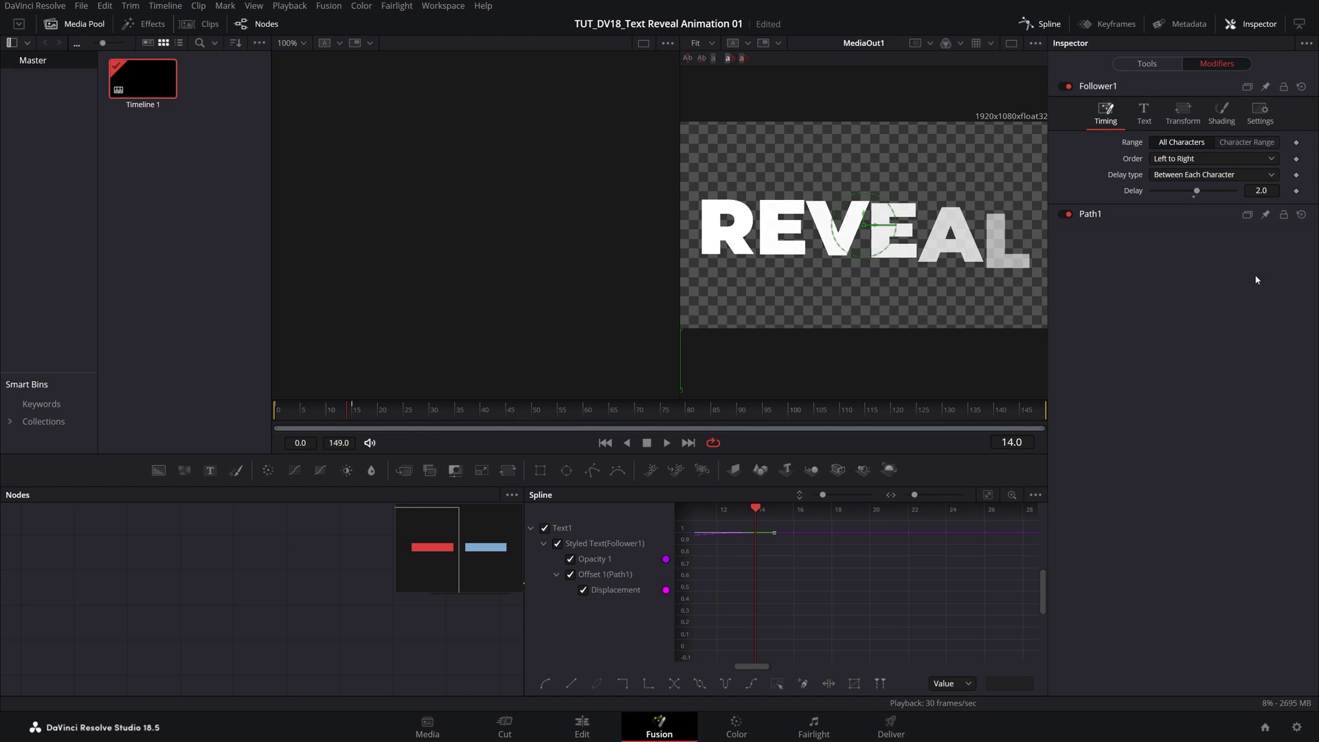
drag(323, 415, 277, 415)
key(space)
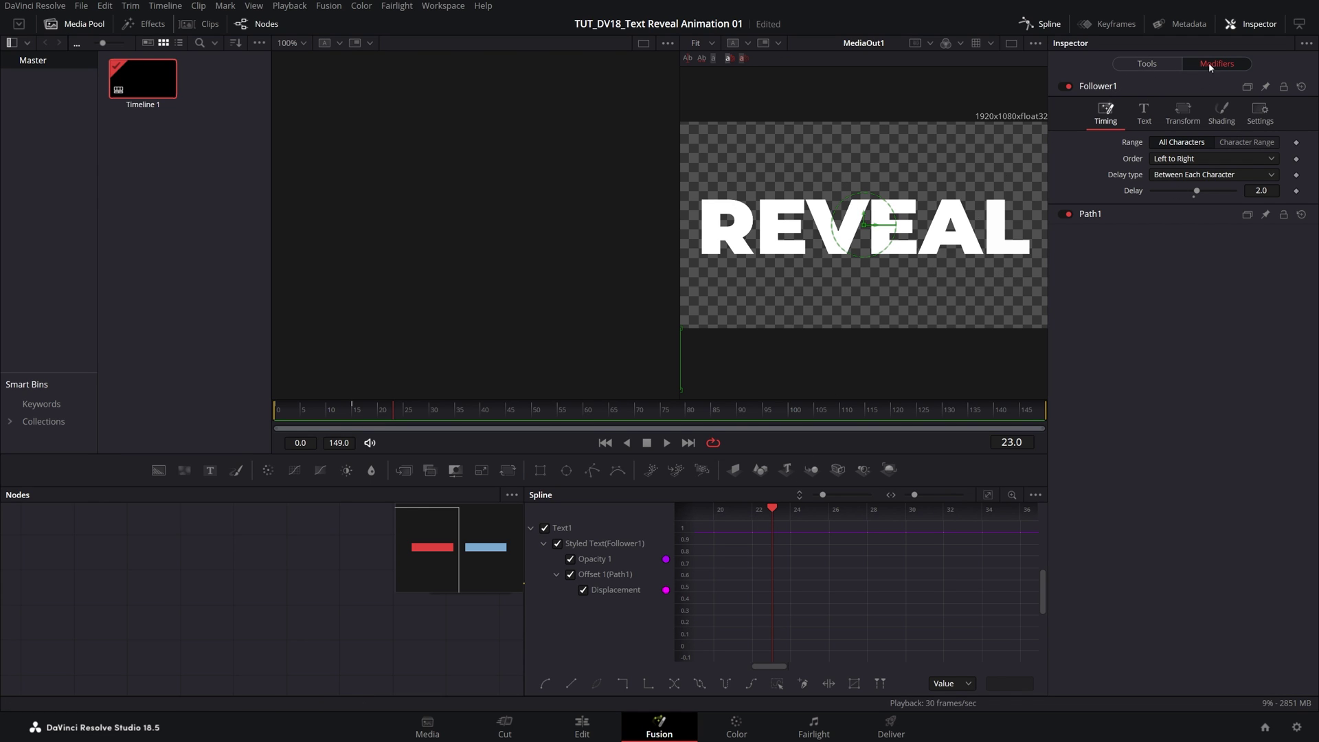
Enable Text1 motion blur at quality 10, keeping shutter angle 180, and play to check
click(1154, 64)
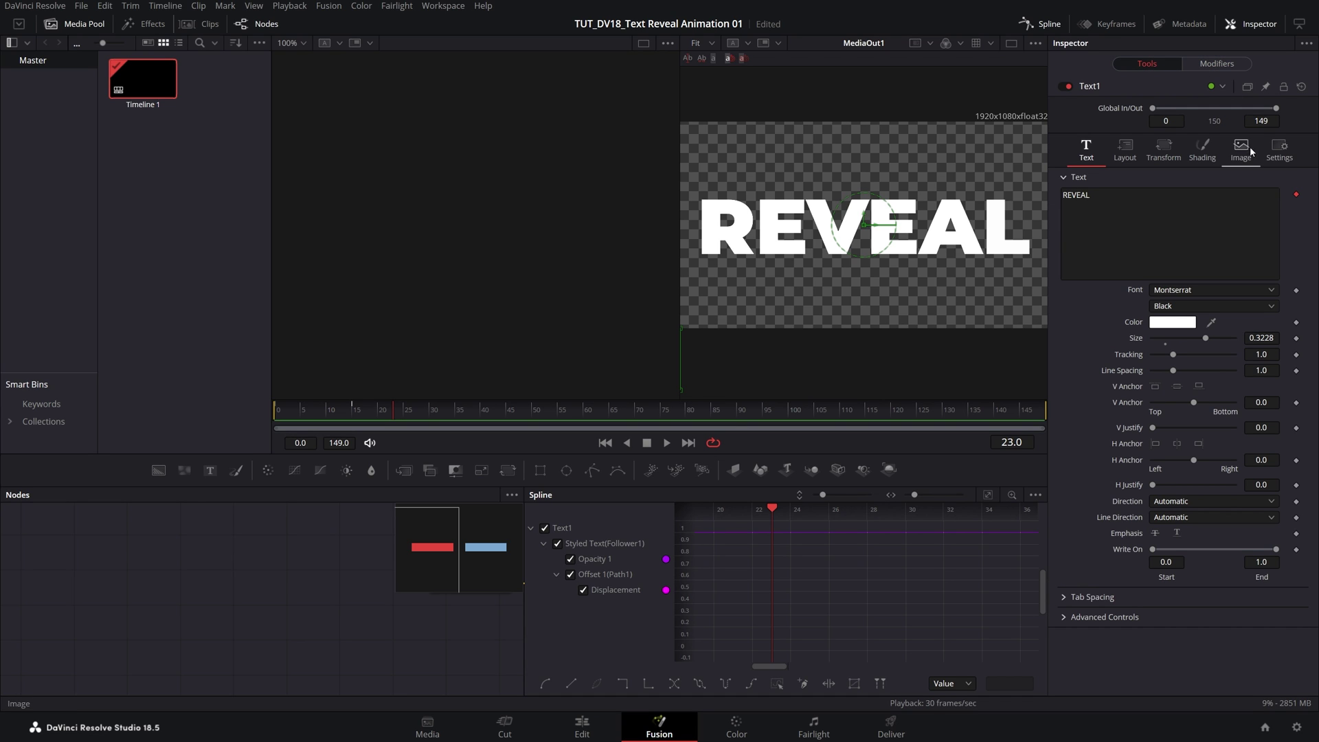
click(1279, 147)
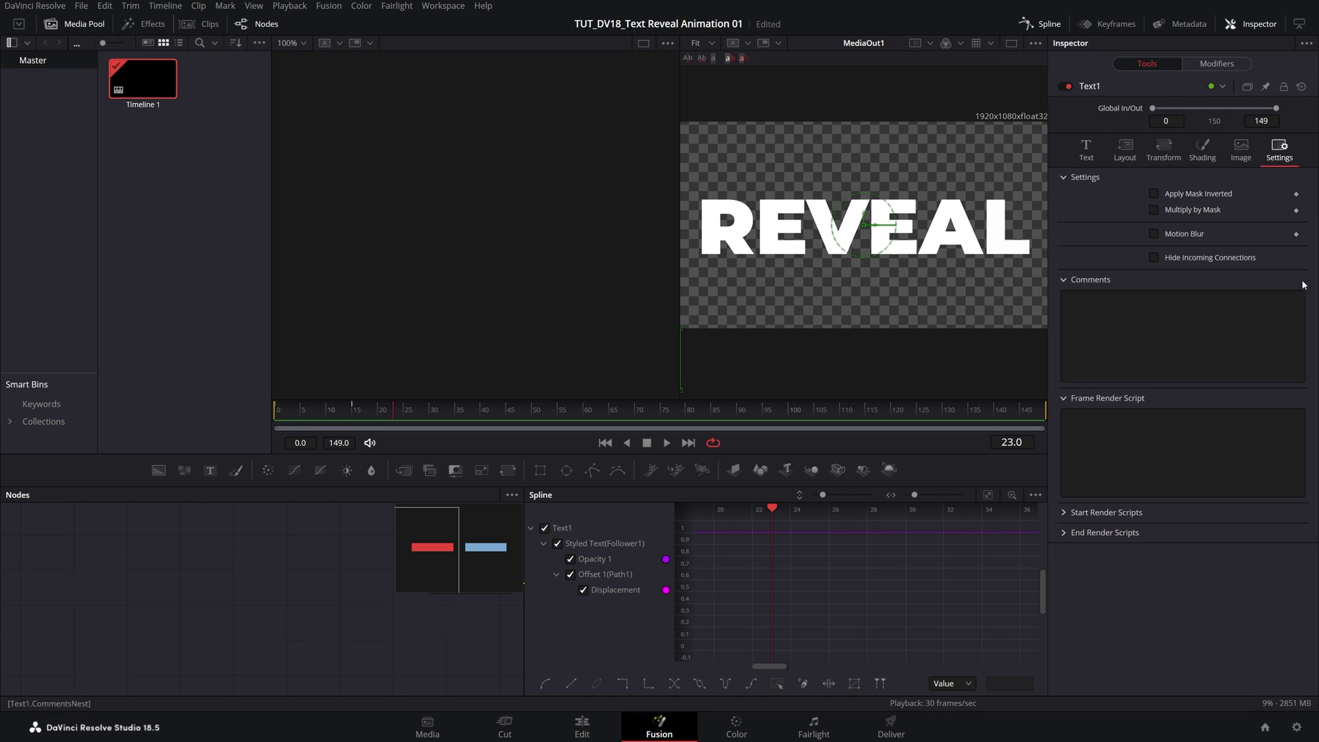
click(1154, 234)
drag(1171, 252, 1234, 250)
click(304, 413)
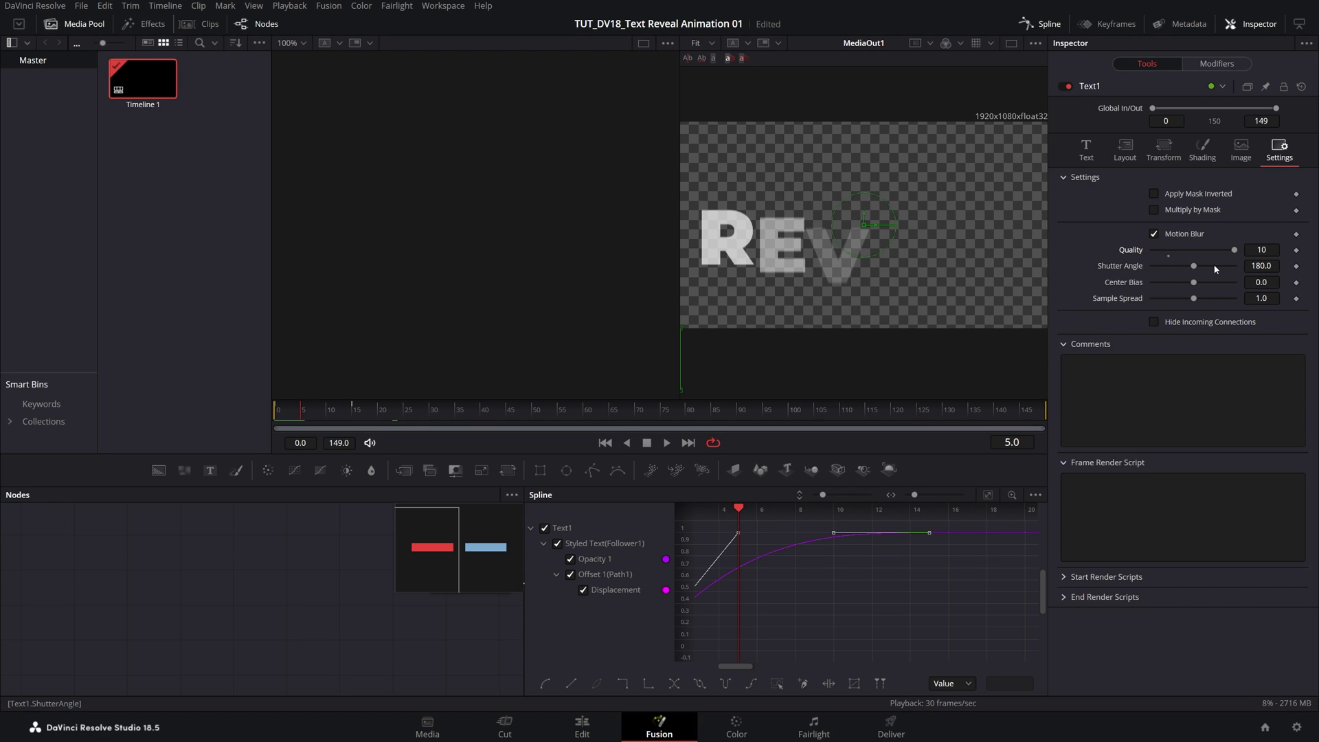
drag(1193, 267, 1269, 278)
key(ctrl+z)
click(270, 412)
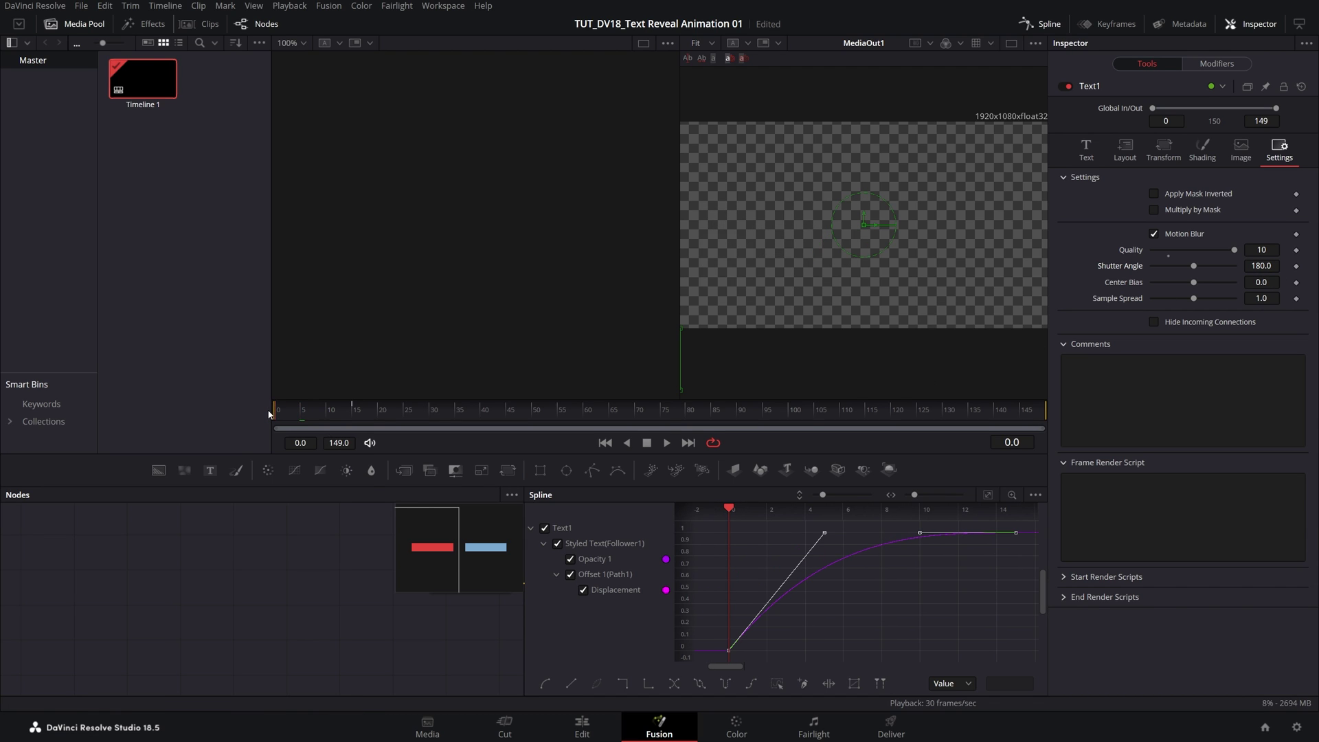
key(space)
key(space)
Loop-play the Fusion Composition clip on the Edit page from about one second in
click(581, 727)
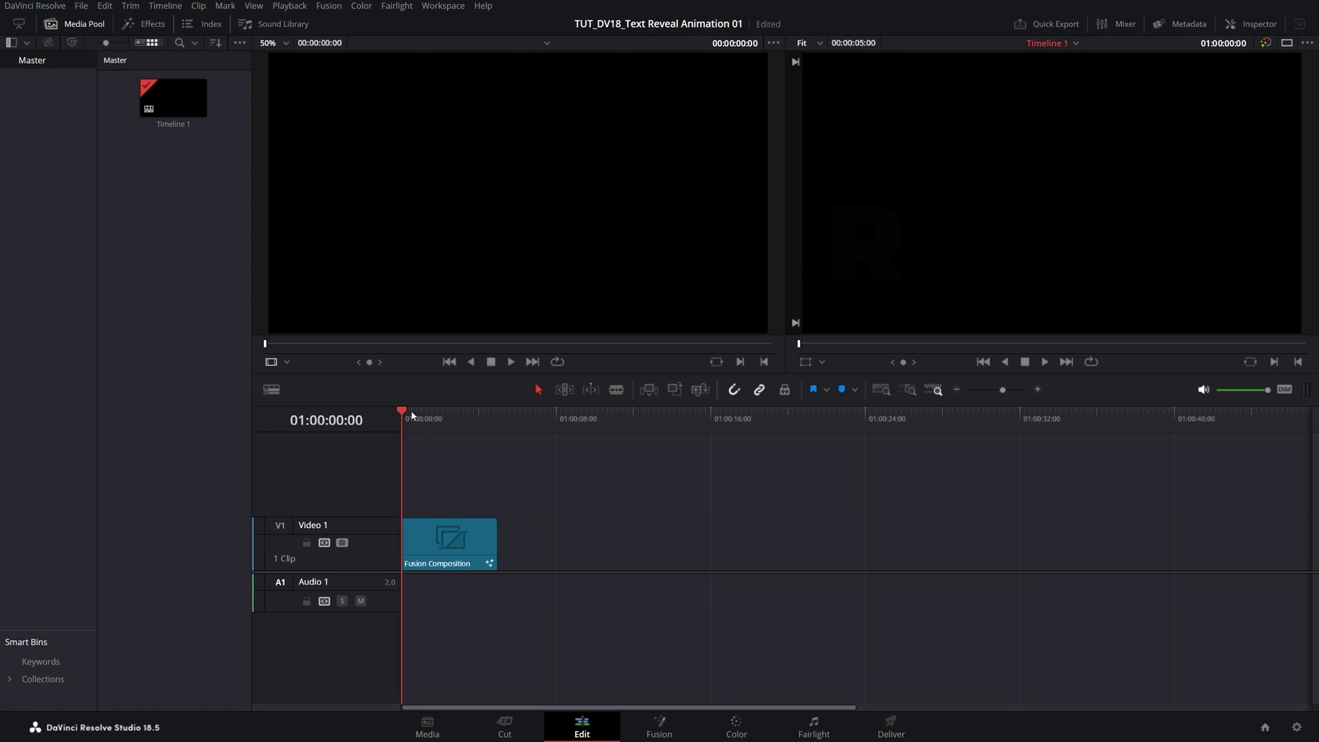
drag(411, 415, 421, 415)
click(1091, 361)
key(space)
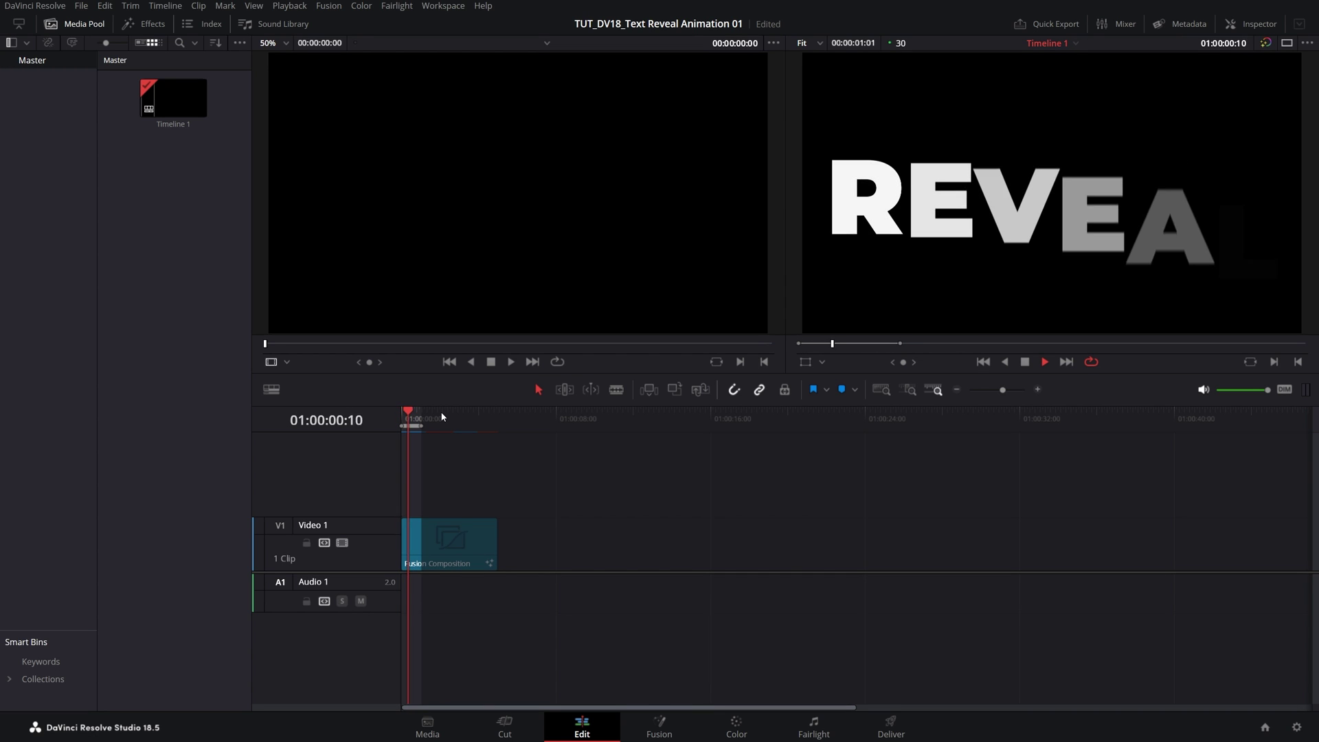